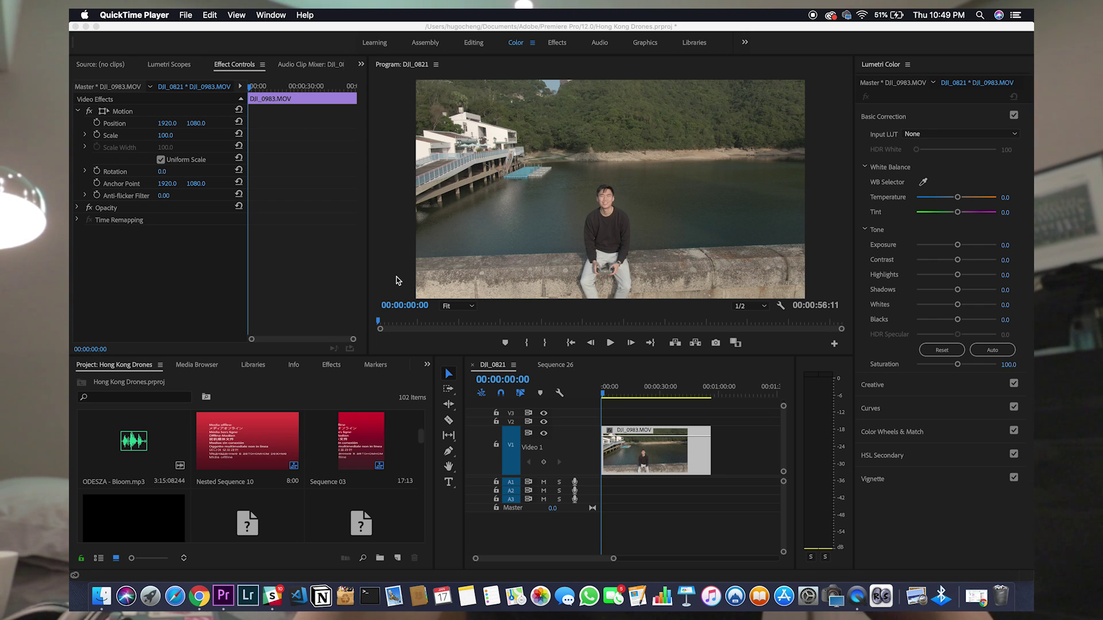
Step: Preview the DJI_0983 drone footage by scrubbing and playing it, then return to the sequence start
{"action": "left_click", "coordinate": [605, 396]}
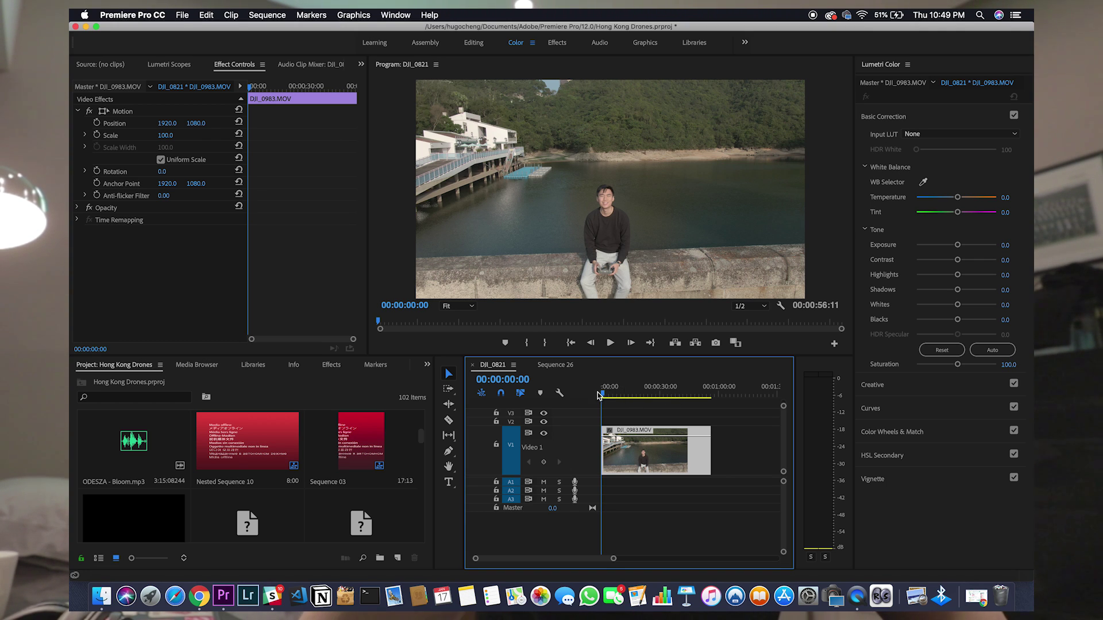
{"action": "mouse_move", "coordinate": [598, 395]}
{"action": "left_mouse_down"}
{"action": "mouse_move", "coordinate": [709, 399]}
{"action": "mouse_move", "coordinate": [600, 406]}
{"action": "left_mouse_up"}
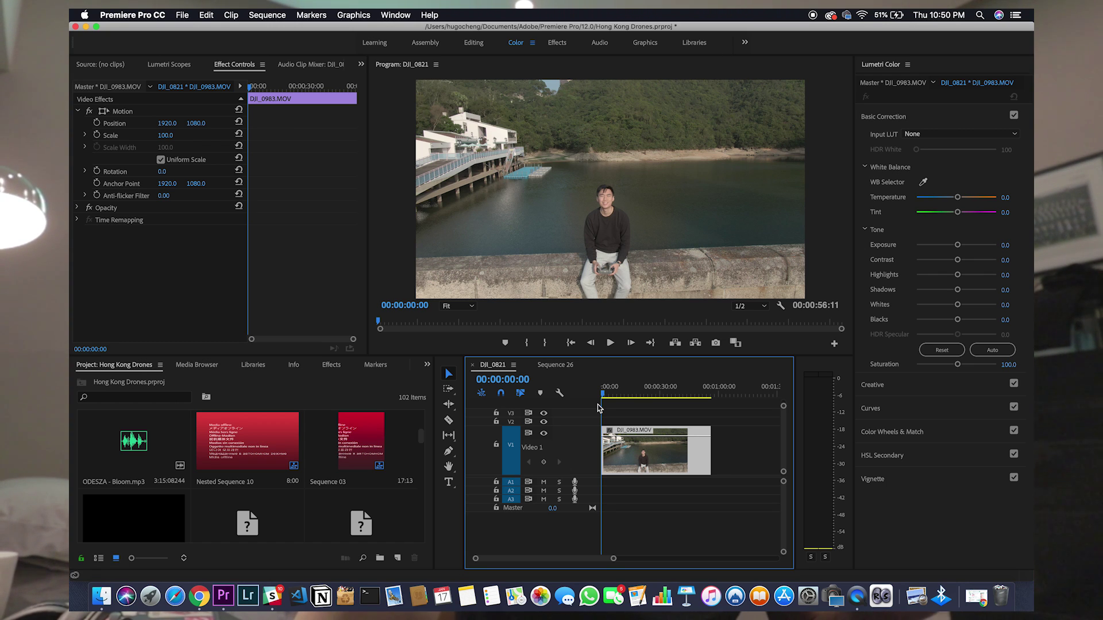
{"action": "mouse_move", "coordinate": [603, 395]}
{"action": "left_mouse_down"}
{"action": "mouse_move", "coordinate": [713, 396]}
{"action": "mouse_move", "coordinate": [602, 396]}
{"action": "left_mouse_up"}
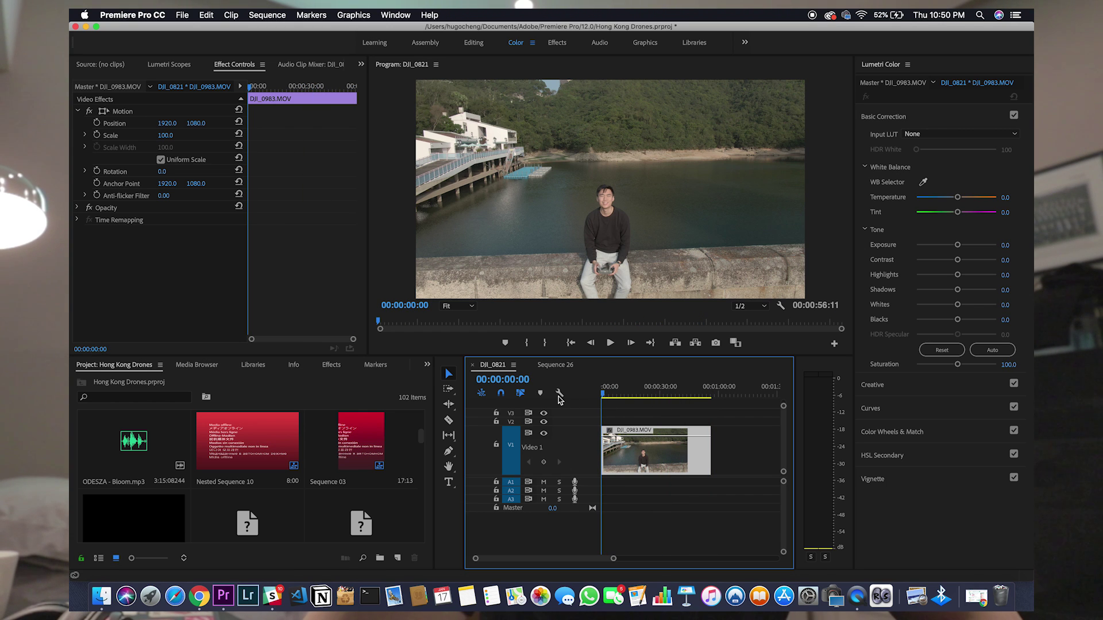
{"action": "left_click", "coordinate": [611, 343]}
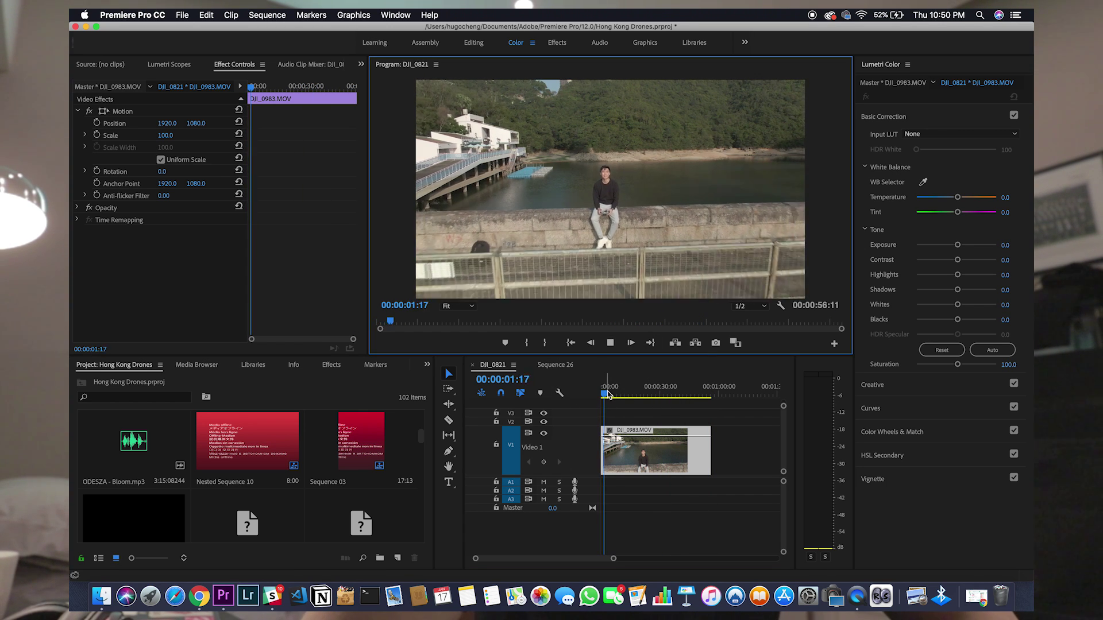
{"action": "left_click_drag", "start_coordinate": [607, 395], "coordinate": [687, 395]}
{"action": "left_click", "coordinate": [616, 345]}
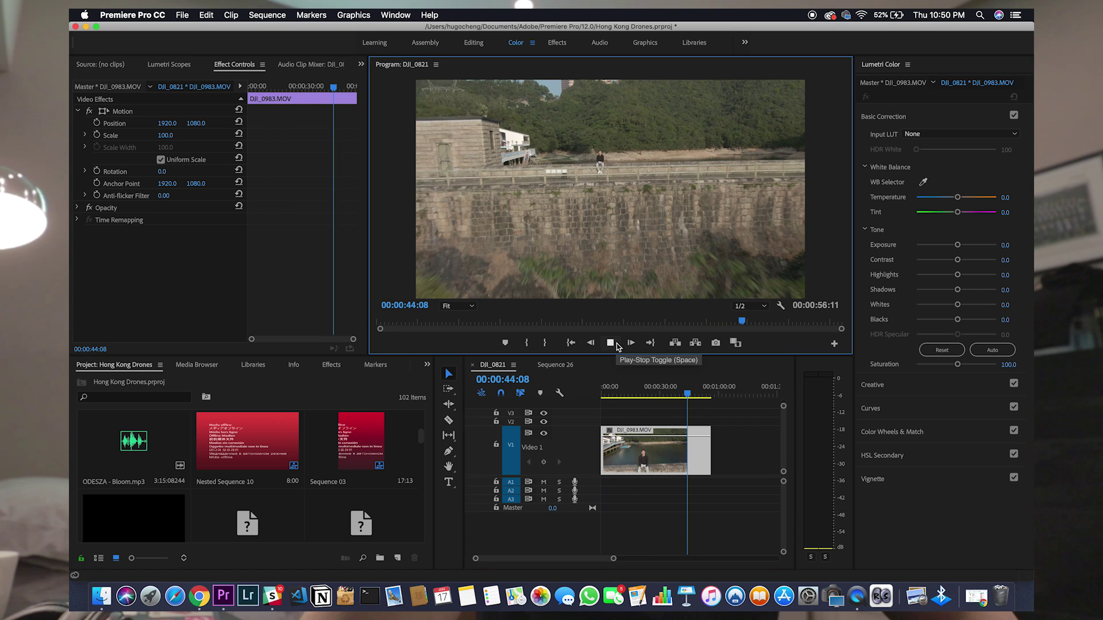
{"action": "left_click", "coordinate": [619, 357]}
{"action": "key", "text": "Home"}
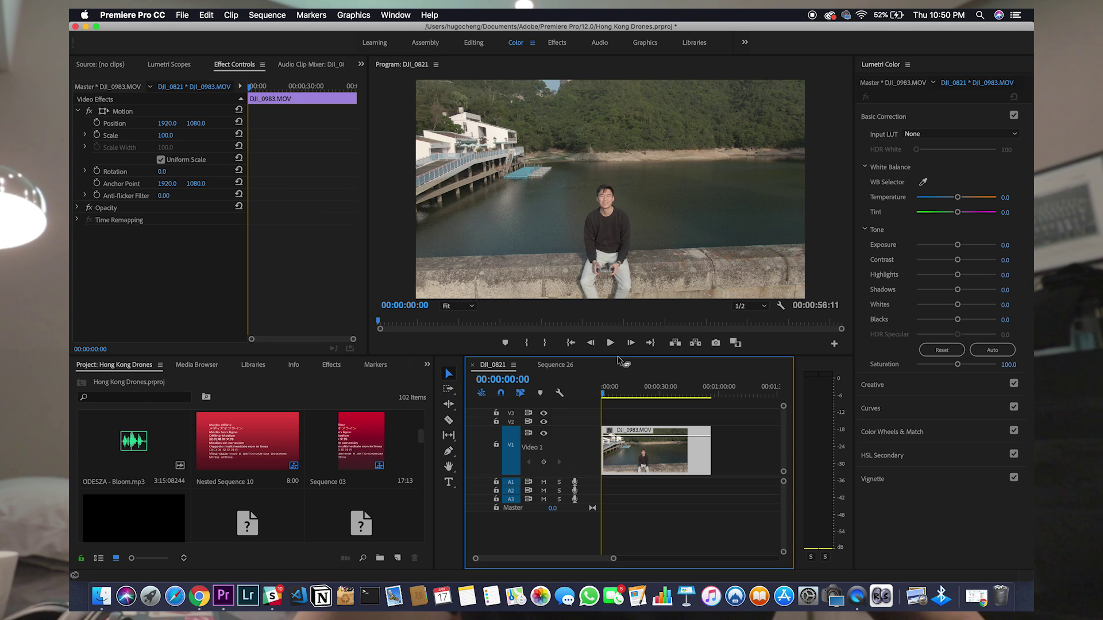
Step: Display the clip's Time Remapping > Speed line on the timeline
{"action": "right_click", "coordinate": [609, 432]}
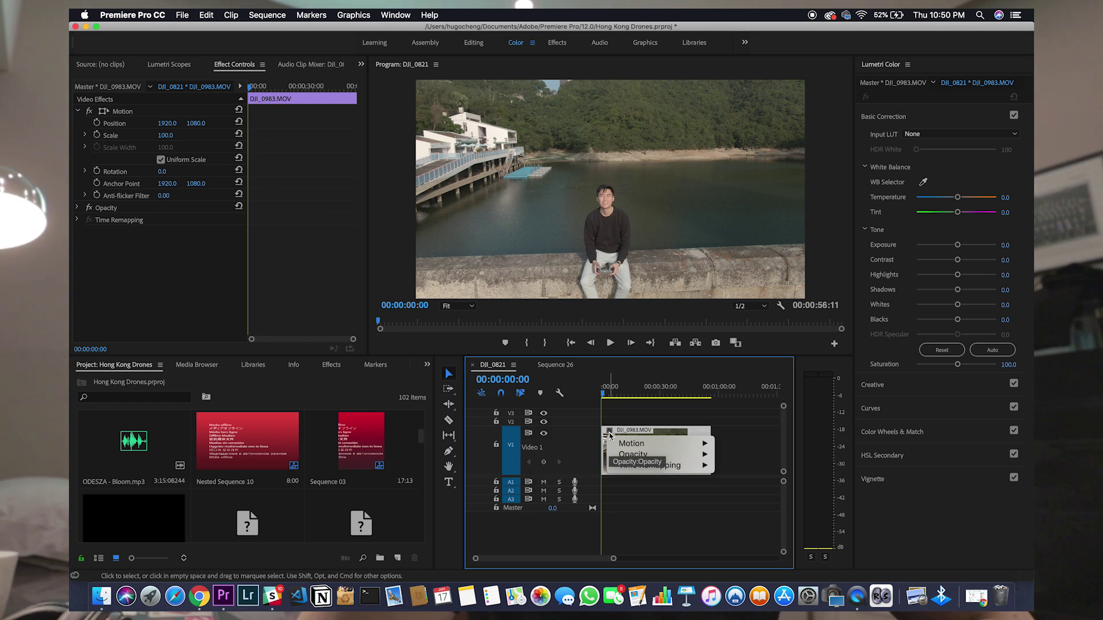
{"action": "mouse_move", "coordinate": [637, 469]}
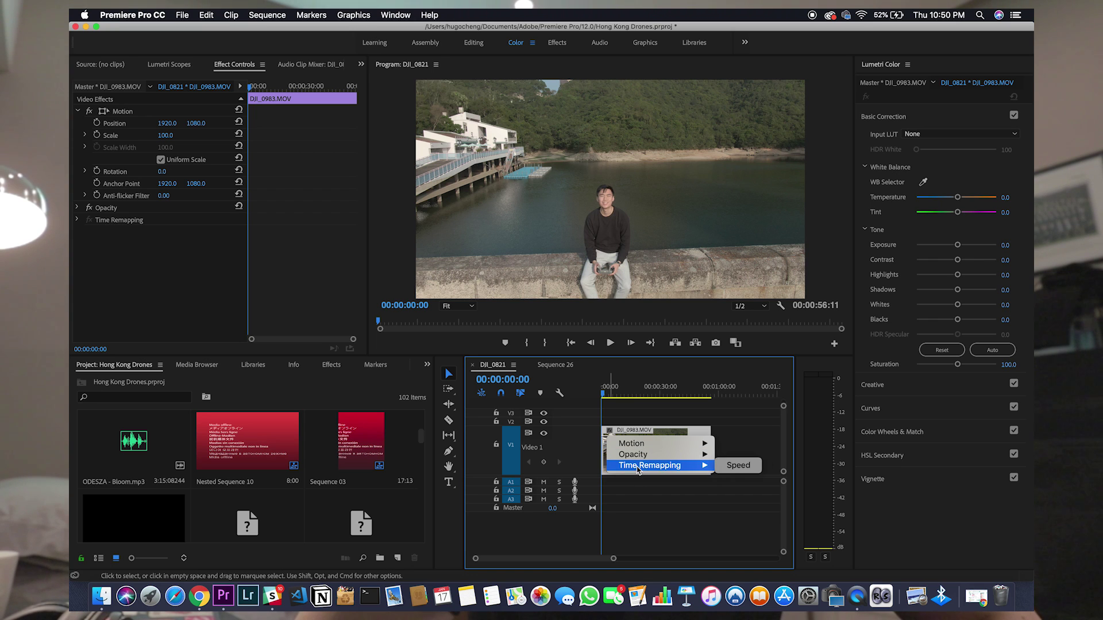
{"action": "left_click", "coordinate": [727, 465]}
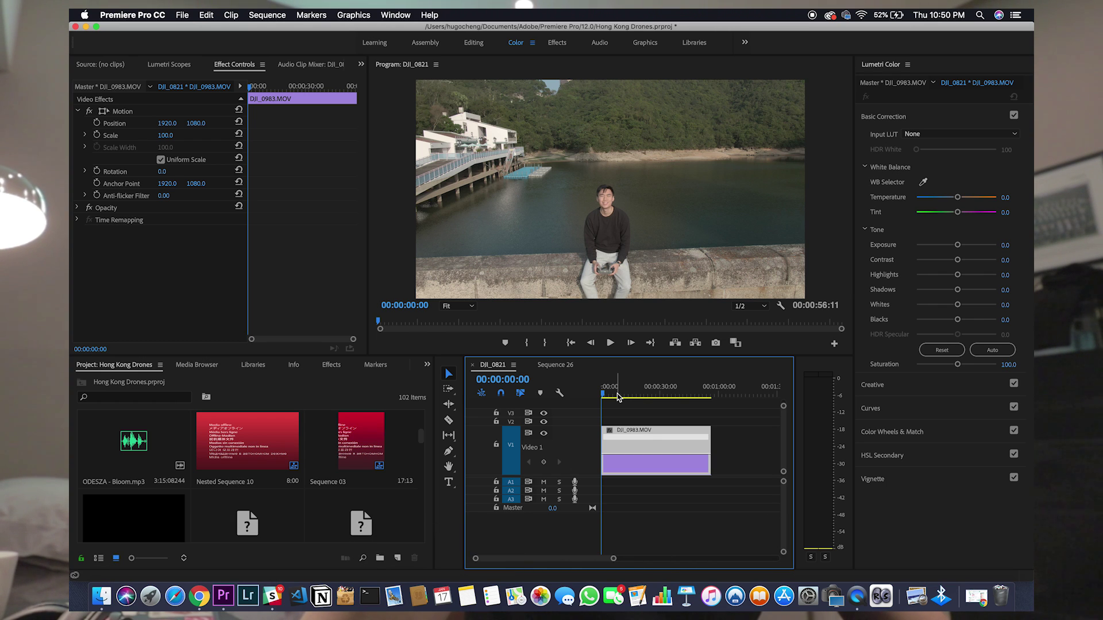
Step: Move the playhead to 00:00:02:00 and zoom the timeline in on the clip's start
{"action": "key", "text": "shift+Right"}
{"action": "key", "text": "shift+Right"}
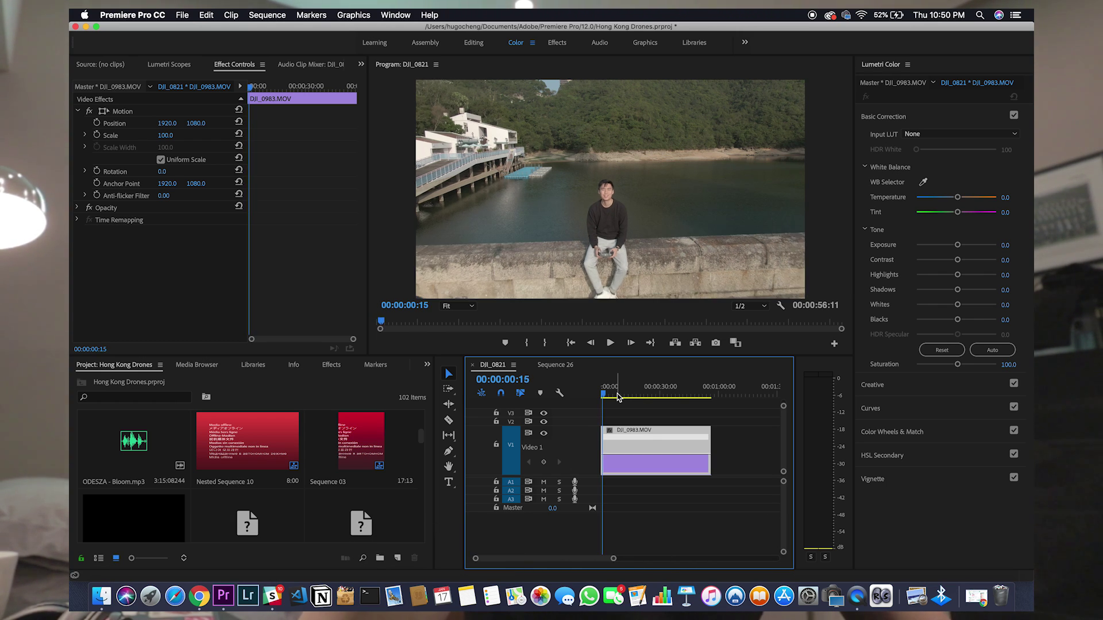
{"action": "key", "text": "shift+Right"}
{"action": "key", "text": "shift+Right"}
{"action": "key", "text": "shift+Right"}
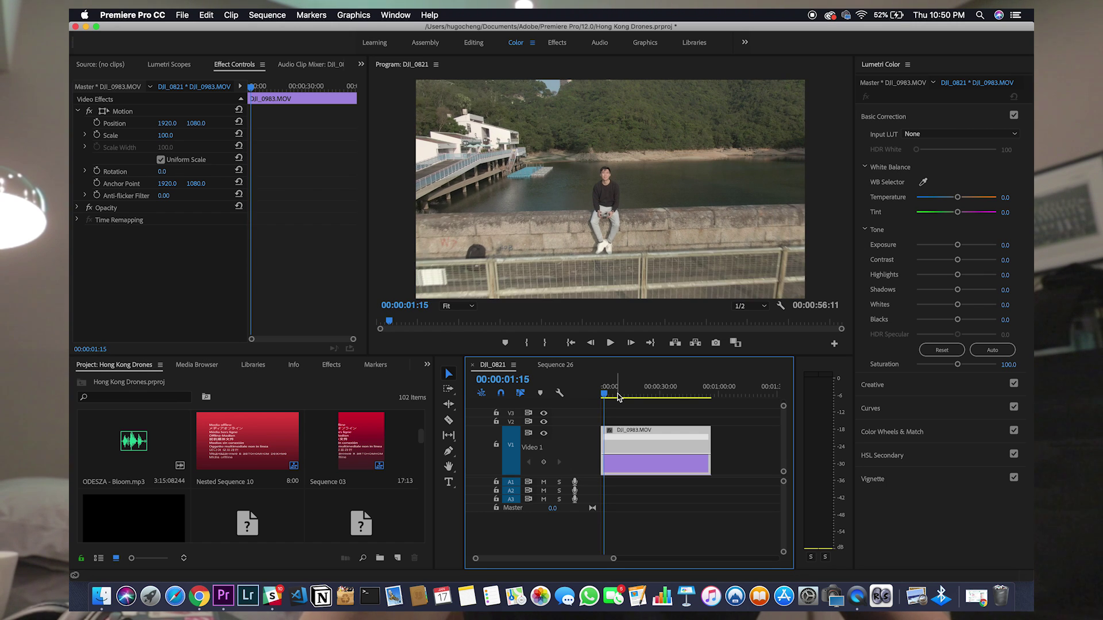
{"action": "key", "text": "shift+Right"}
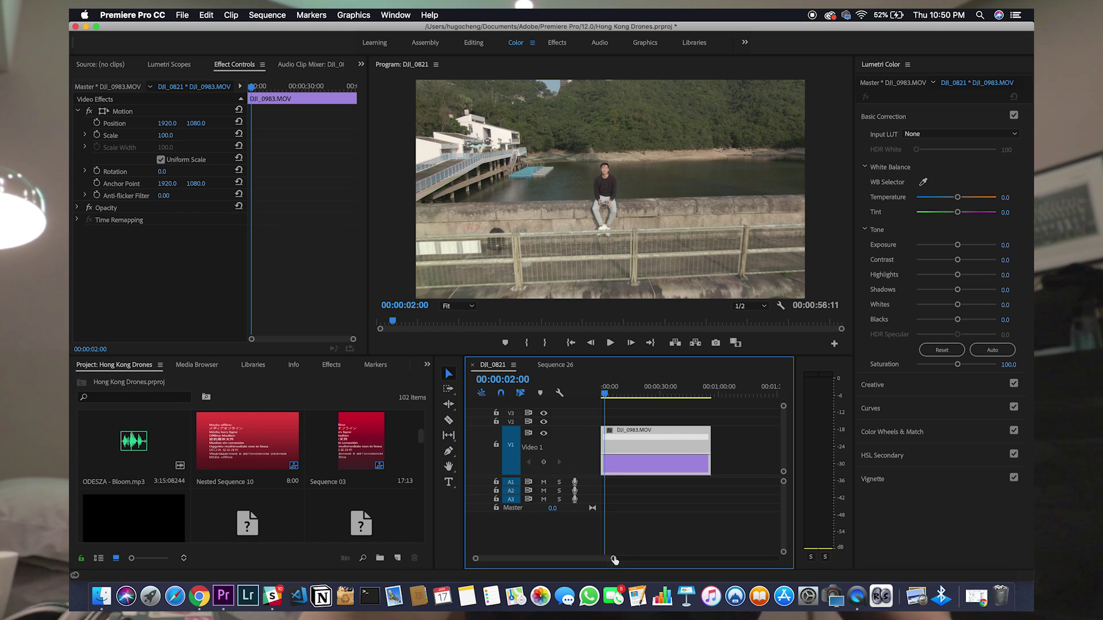
{"action": "left_click_drag", "start_coordinate": [613, 558], "coordinate": [564, 561]}
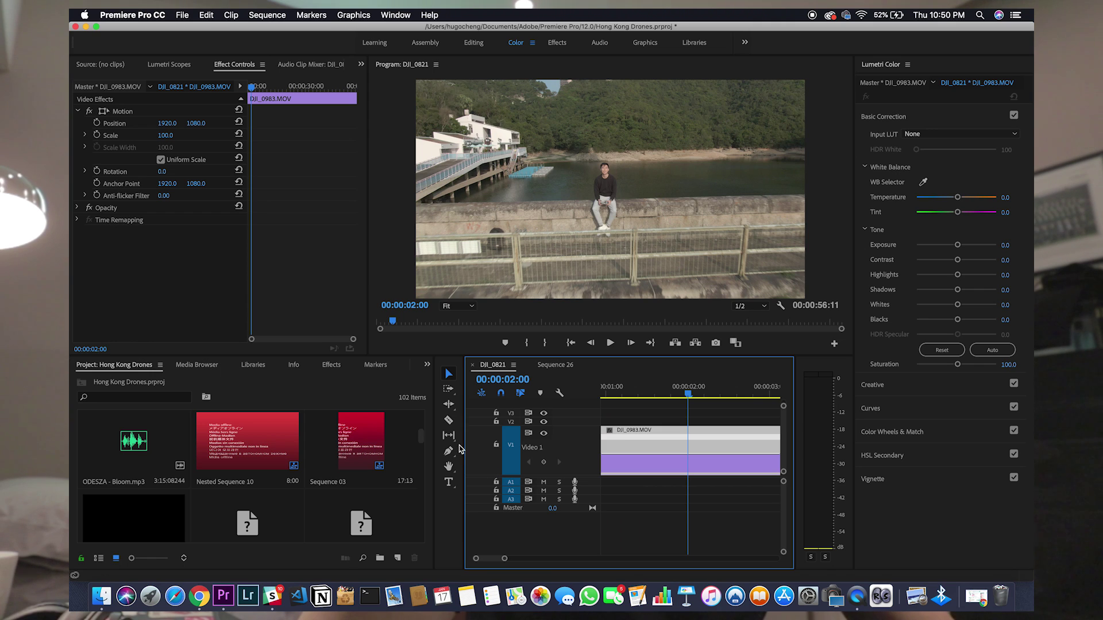
Step: Add a speed keyframe at 00:00:02:00 with the Pen tool
{"action": "left_click", "coordinate": [449, 453]}
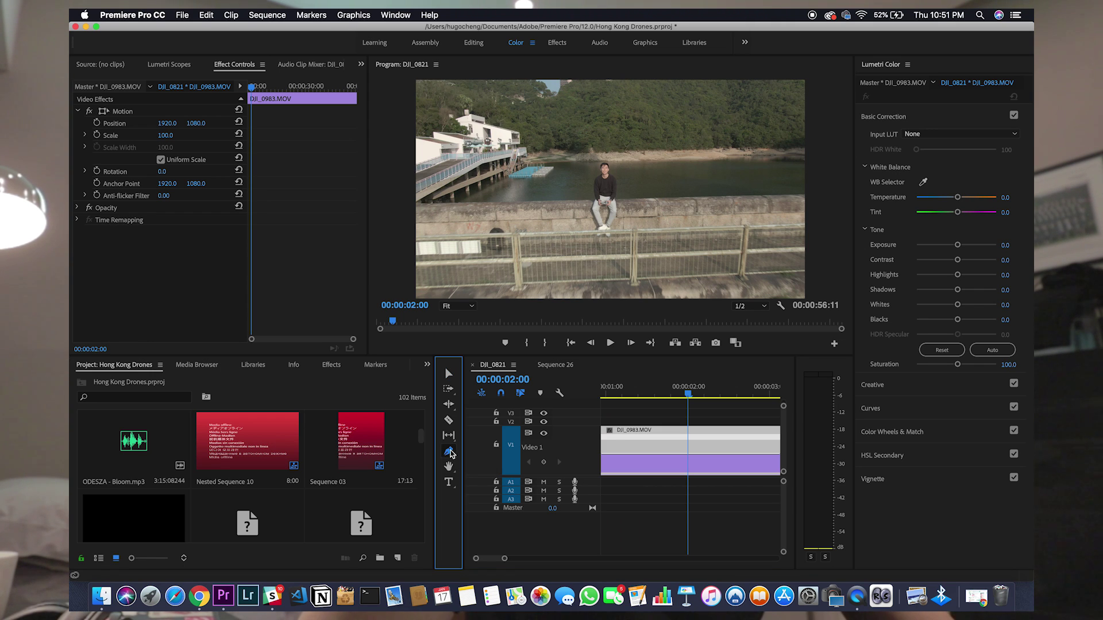
{"action": "left_click", "coordinate": [689, 458]}
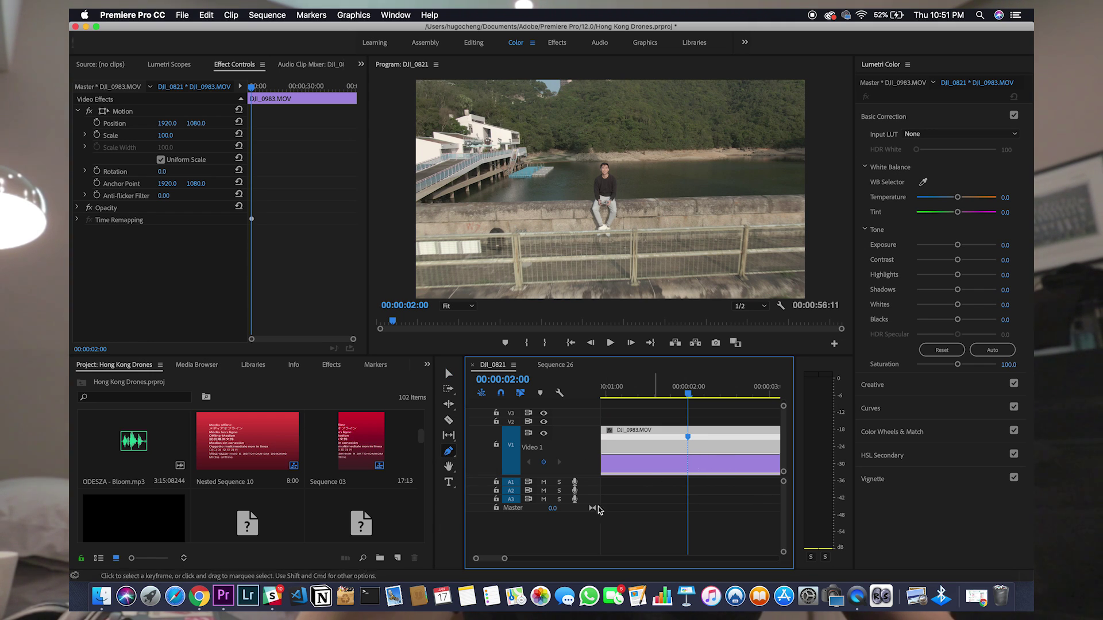
{"action": "left_click_drag", "start_coordinate": [506, 560], "coordinate": [601, 561]}
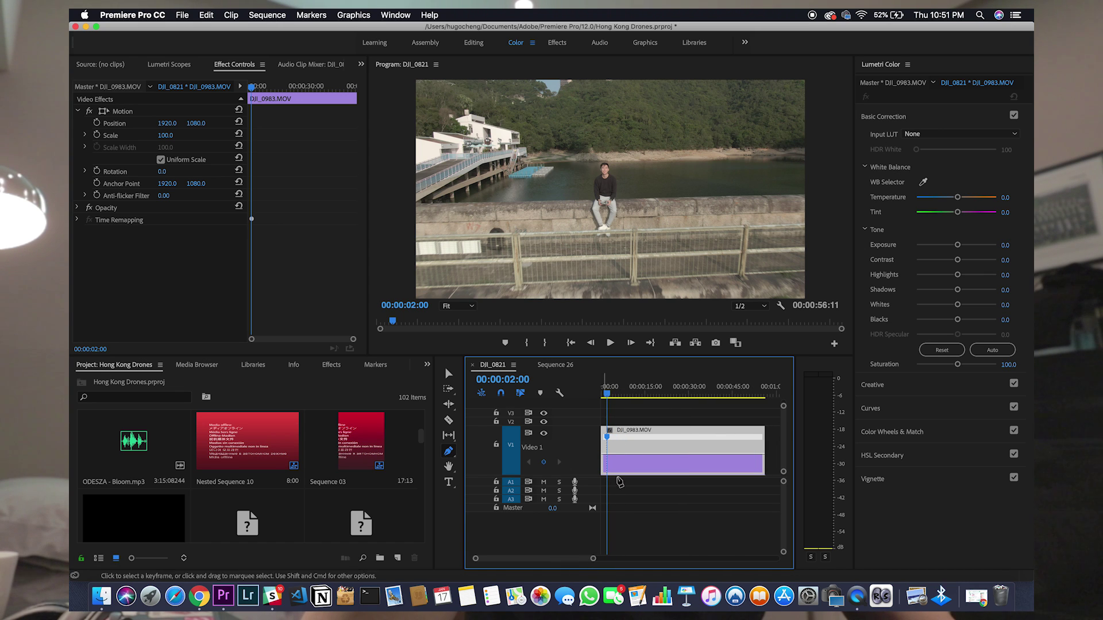
Step: Bring the playhead back to 00:00:54:10 near the clip's end for the second speed keyframe
{"action": "left_click_drag", "start_coordinate": [747, 394], "coordinate": [771, 395]}
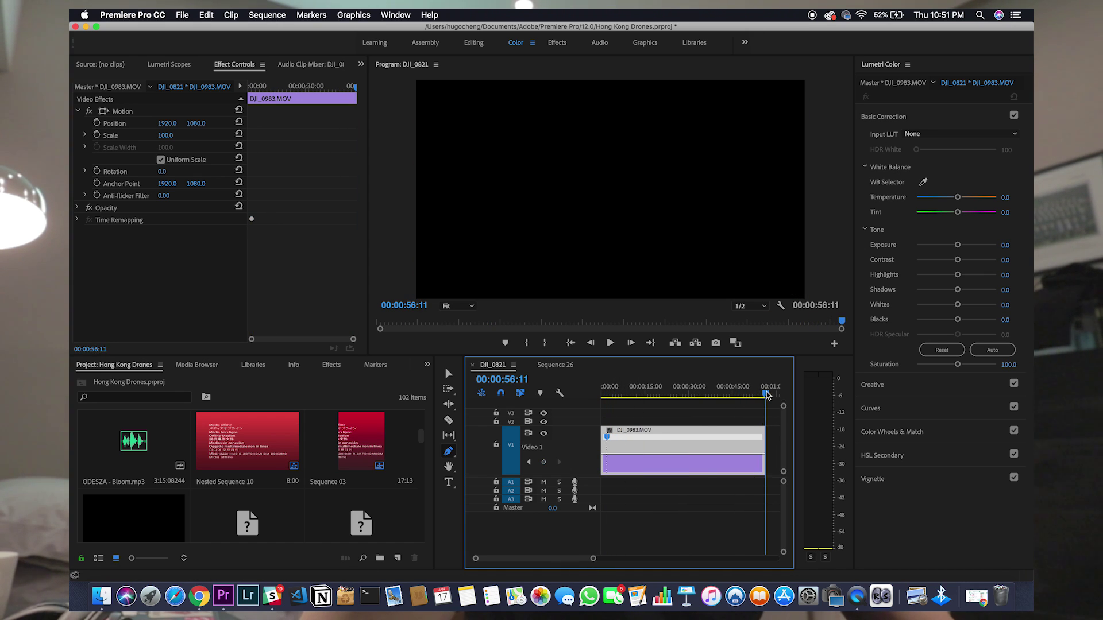
{"action": "key", "text": "shift+Left"}
{"action": "key", "text": "equal"}
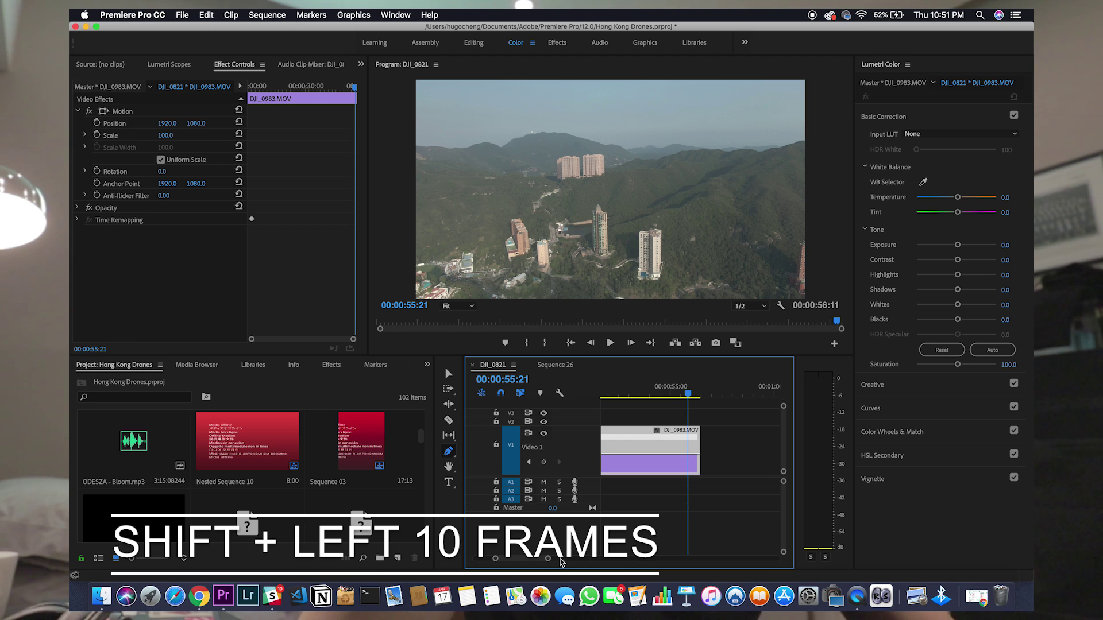
{"action": "left_click_drag", "start_coordinate": [695, 396], "coordinate": [700, 395]}
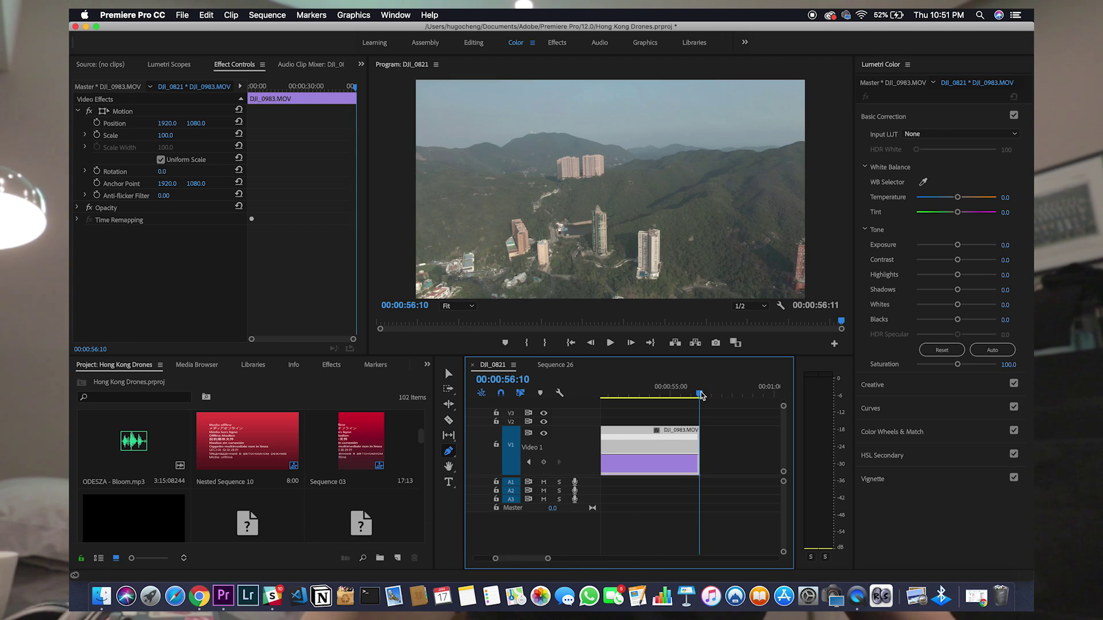
{"action": "key", "text": "shift+Left"}
{"action": "key", "text": "shift+Left"}
{"action": "key", "text": "shift+Left"}
{"action": "key", "text": "shift+Left"}
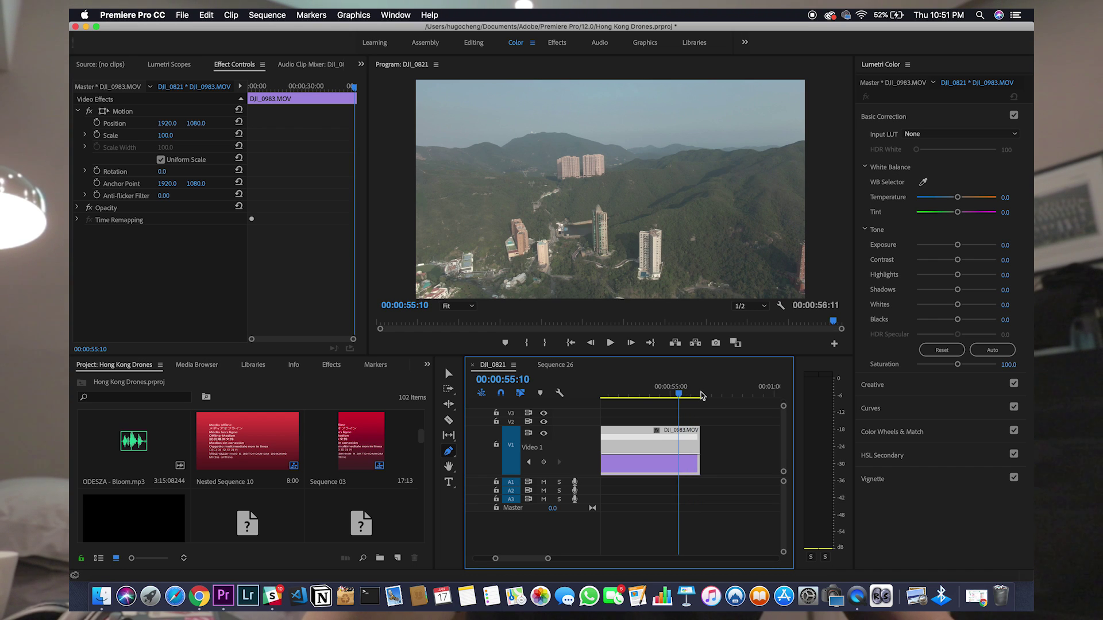
{"action": "key", "text": "shift+Left"}
{"action": "key", "text": "shift+Left"}
{"action": "key", "text": "shift+Left"}
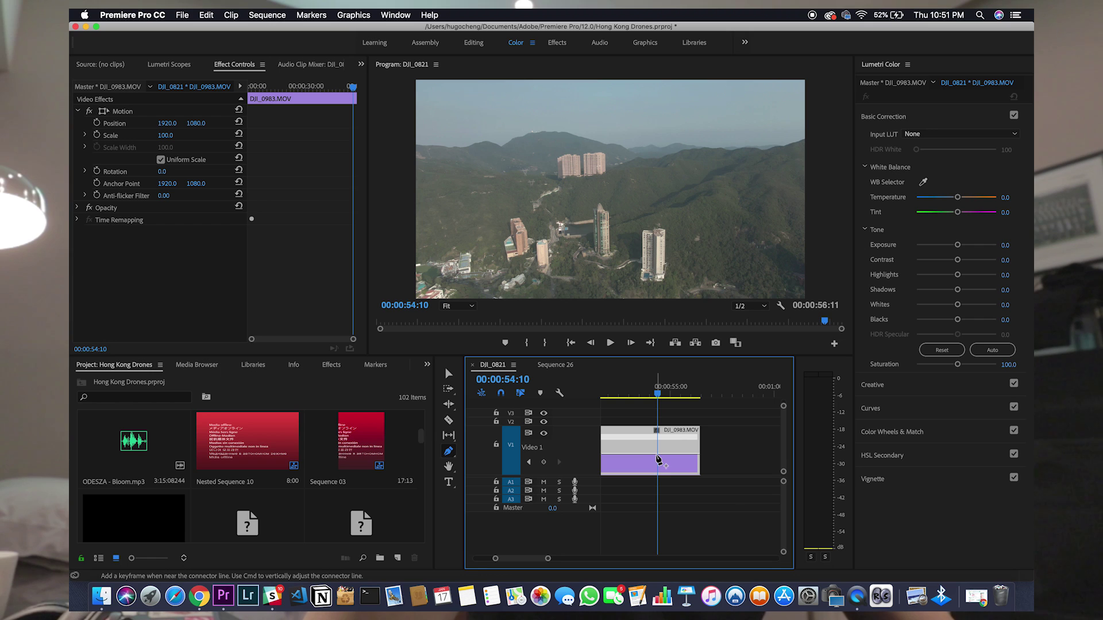
{"action": "left_click_drag", "start_coordinate": [548, 559], "coordinate": [612, 558]}
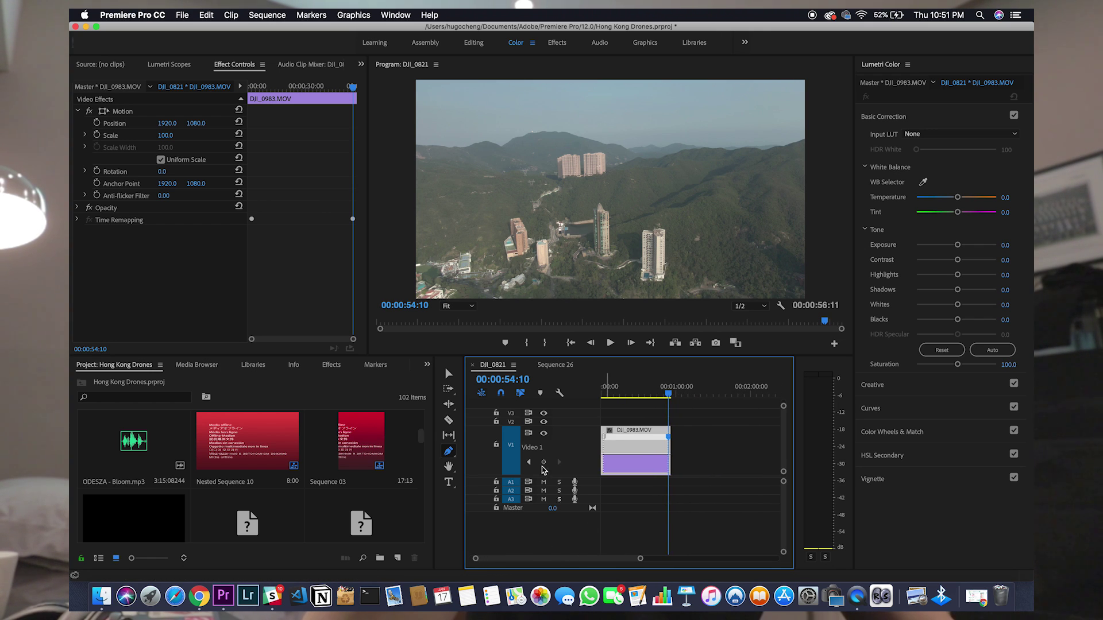
{"action": "left_click", "coordinate": [449, 374]}
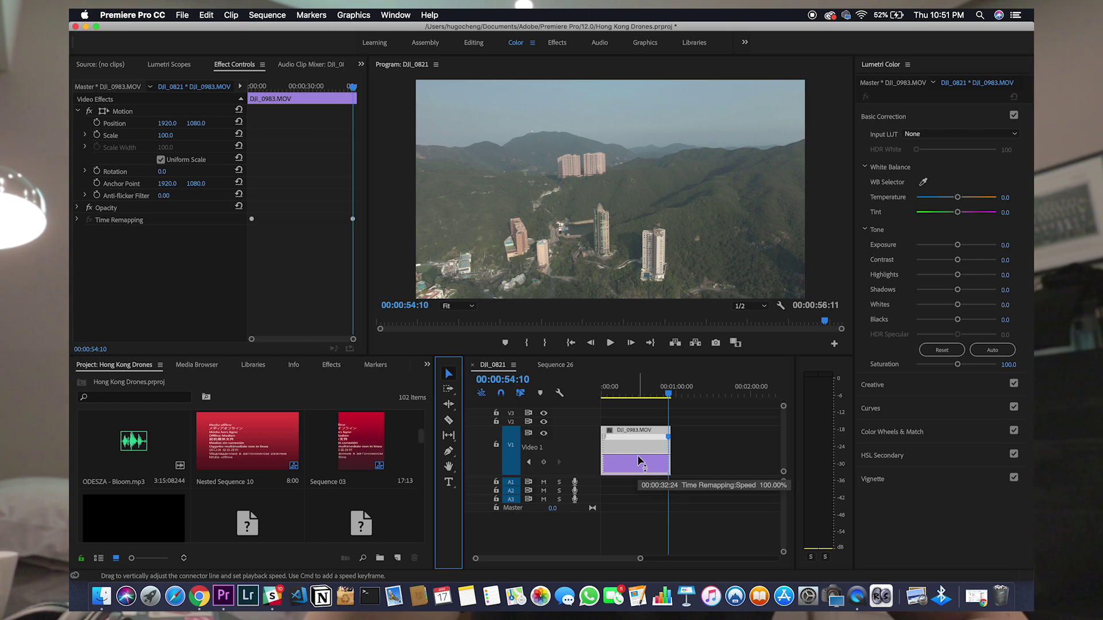
{"action": "left_click_drag", "start_coordinate": [637, 455], "coordinate": [636, 436]}
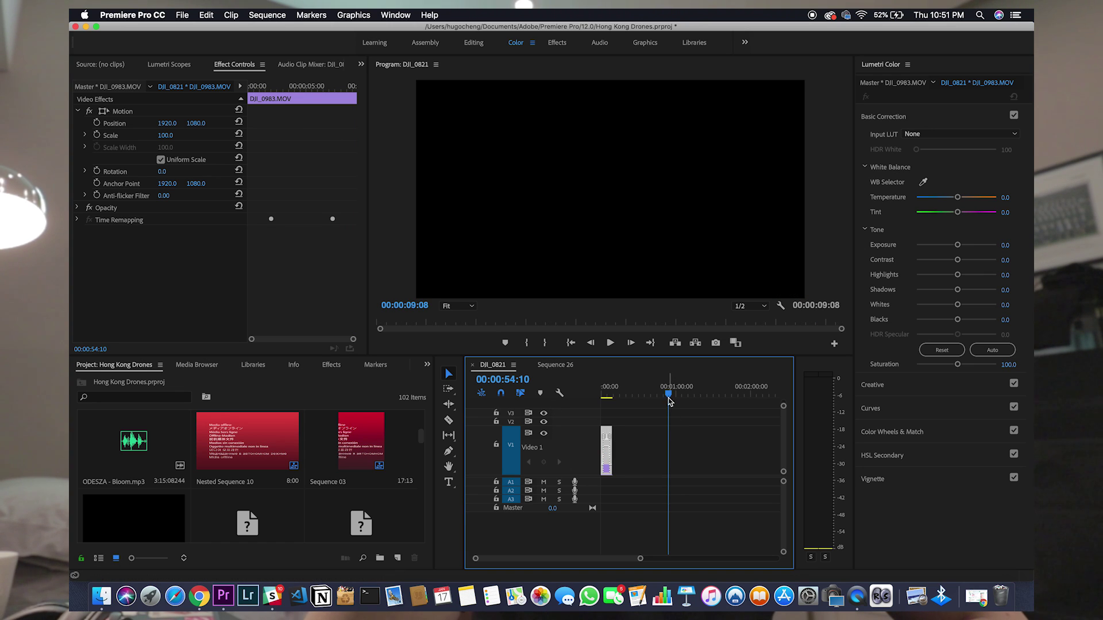
{"action": "left_click_drag", "start_coordinate": [669, 397], "coordinate": [602, 396]}
{"action": "left_click_drag", "start_coordinate": [636, 557], "coordinate": [591, 561]}
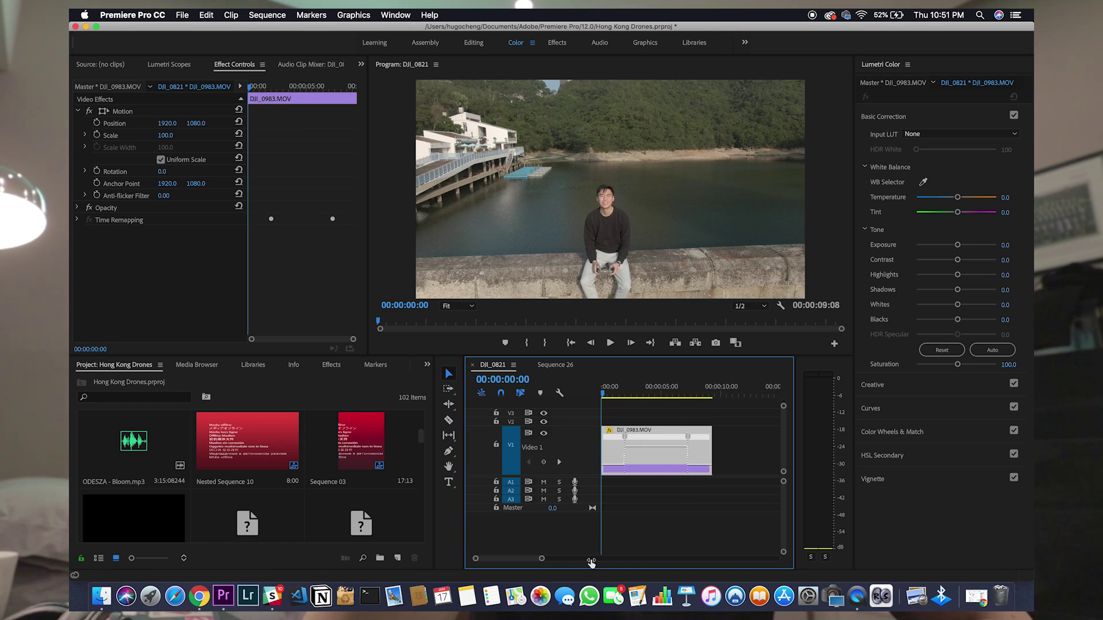
{"action": "left_click", "coordinate": [610, 343]}
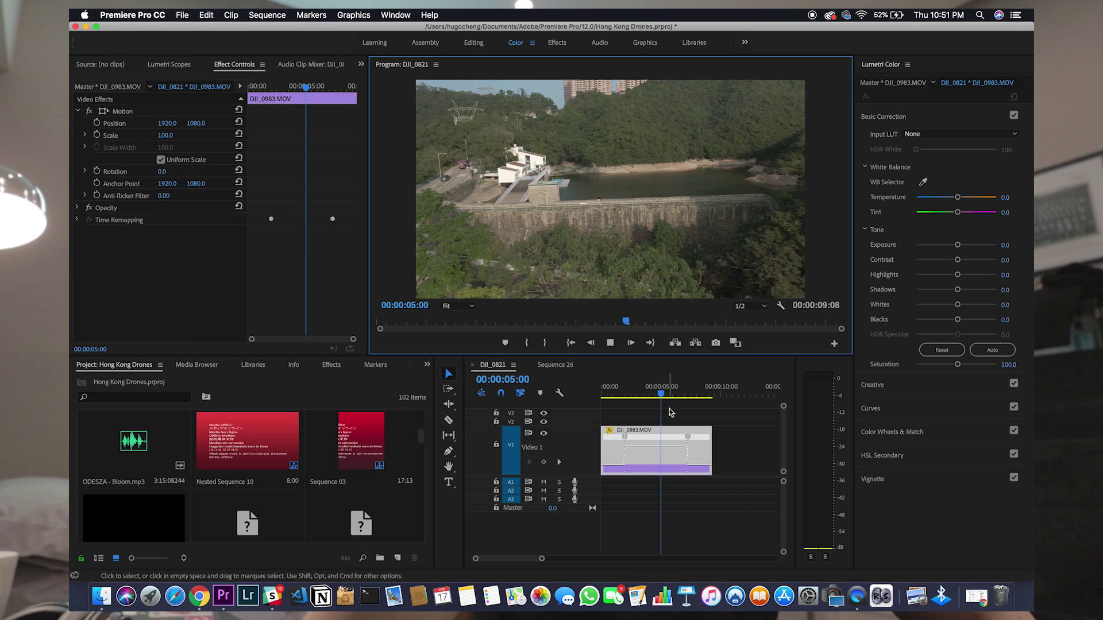
{"action": "left_click", "coordinate": [712, 397]}
{"action": "left_click_drag", "start_coordinate": [712, 397], "coordinate": [583, 401]}
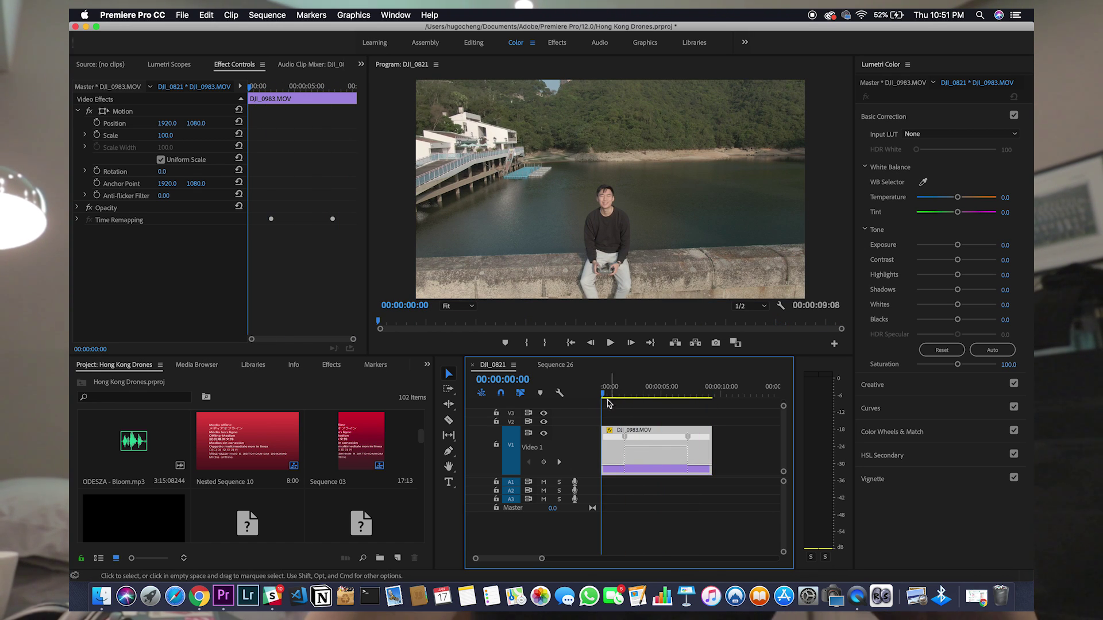
Step: Split the speed keyframes into gradual ramps and ease them with their Bezier handles
{"action": "mouse_move", "coordinate": [603, 397]}
{"action": "left_mouse_down"}
{"action": "mouse_move", "coordinate": [711, 388]}
{"action": "mouse_move", "coordinate": [602, 391]}
{"action": "left_mouse_up"}
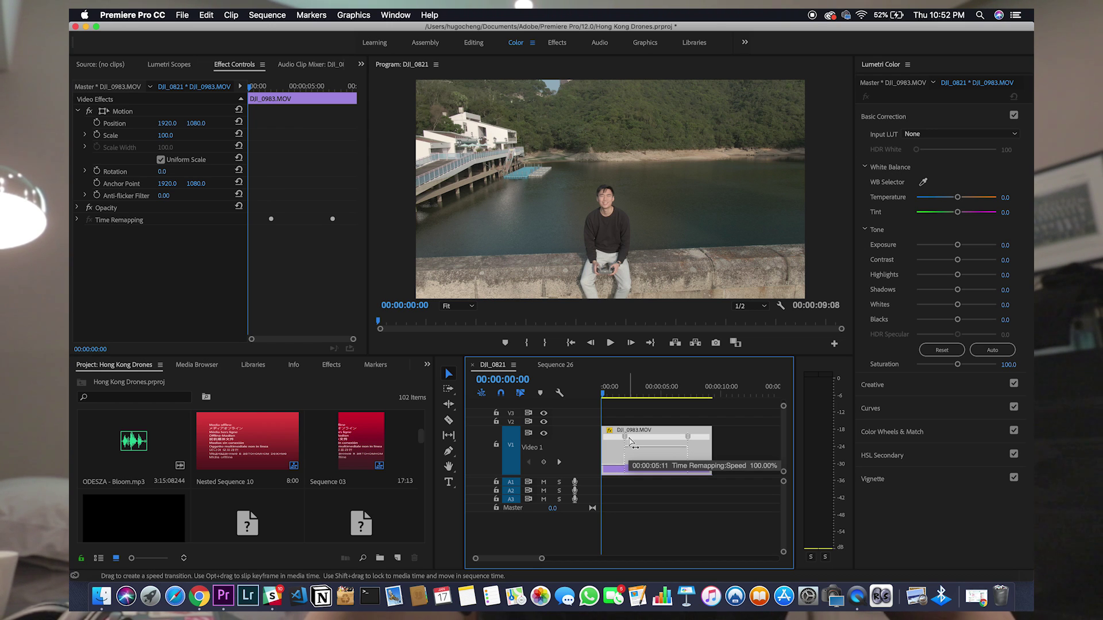
{"action": "left_click_drag", "start_coordinate": [630, 440], "coordinate": [685, 440]}
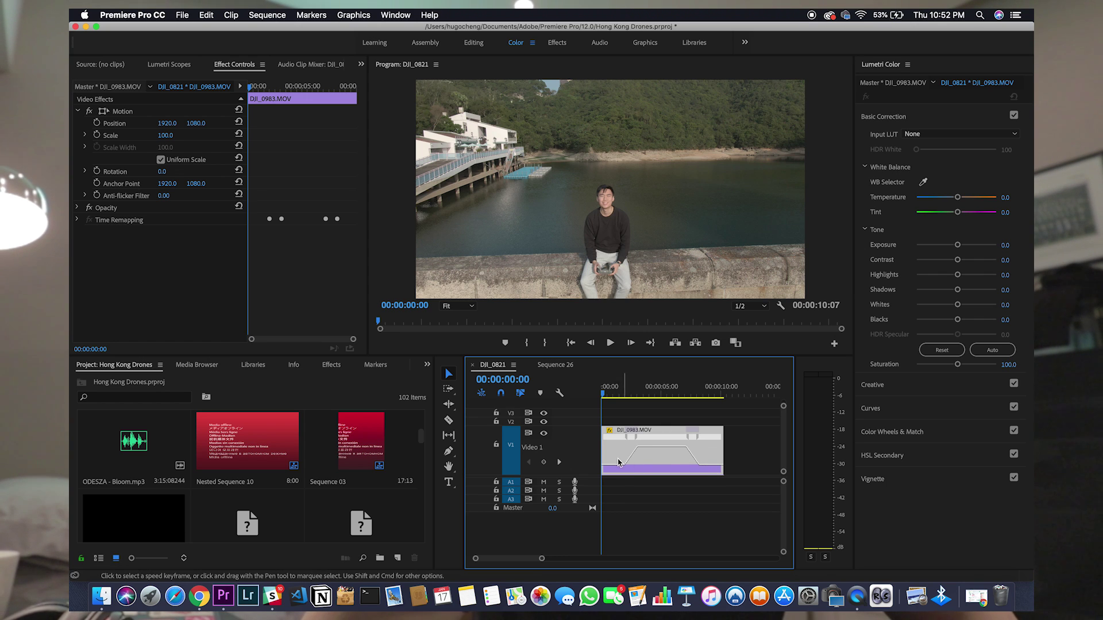
{"action": "left_click", "coordinate": [636, 438]}
{"action": "left_click_drag", "start_coordinate": [632, 451], "coordinate": [624, 451]}
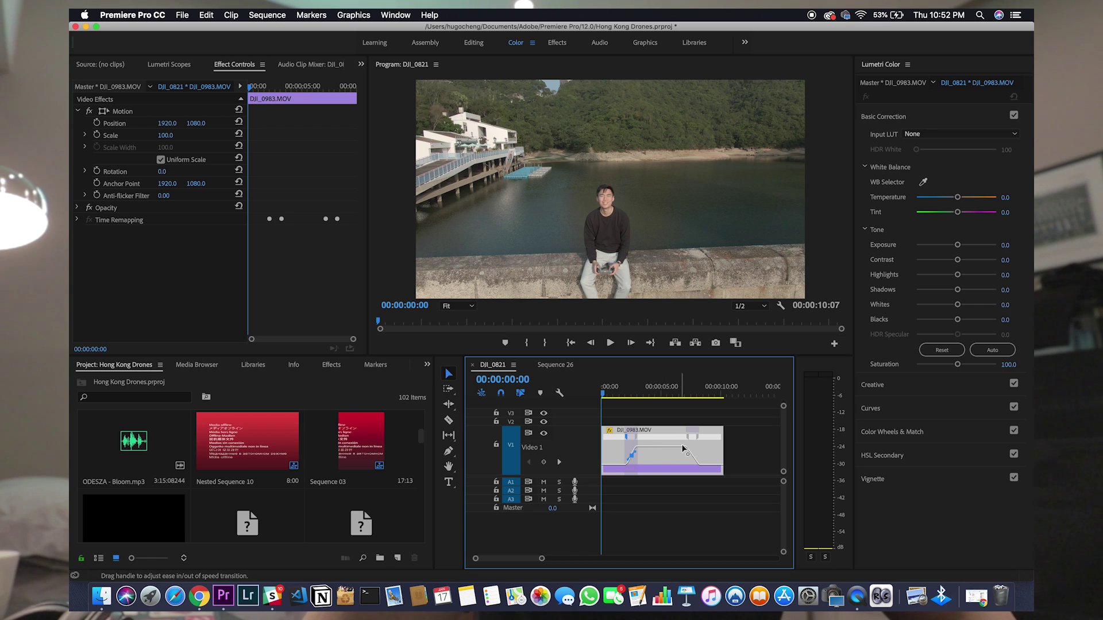
{"action": "left_click", "coordinate": [695, 445]}
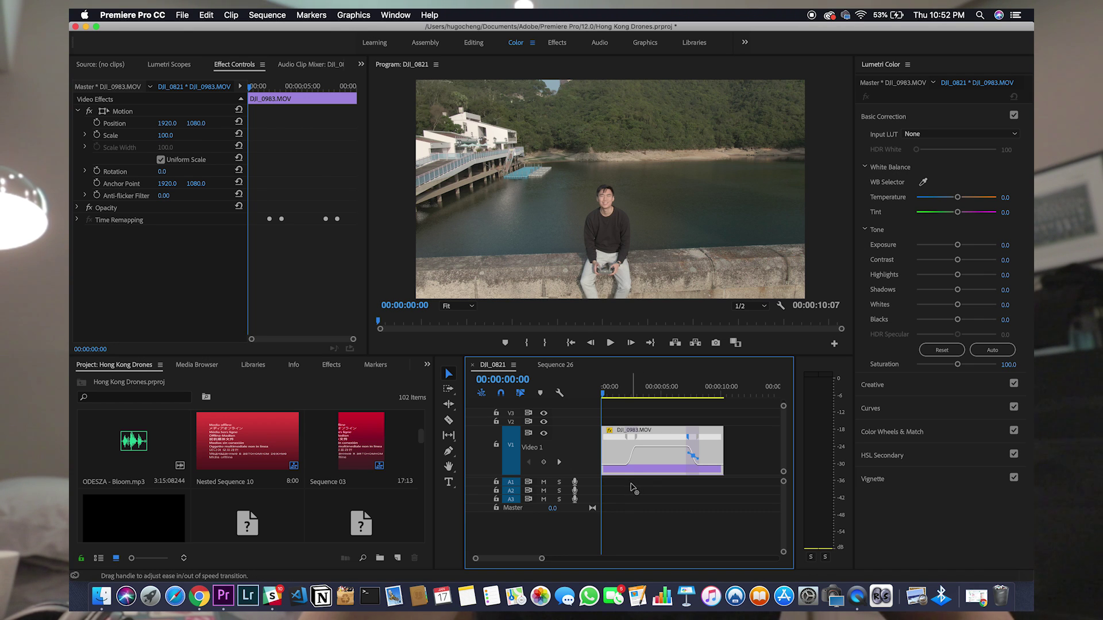
Step: Set DJI_0983.MOV's Time Interpolation to Optical Flow
{"action": "right_click", "coordinate": [709, 457]}
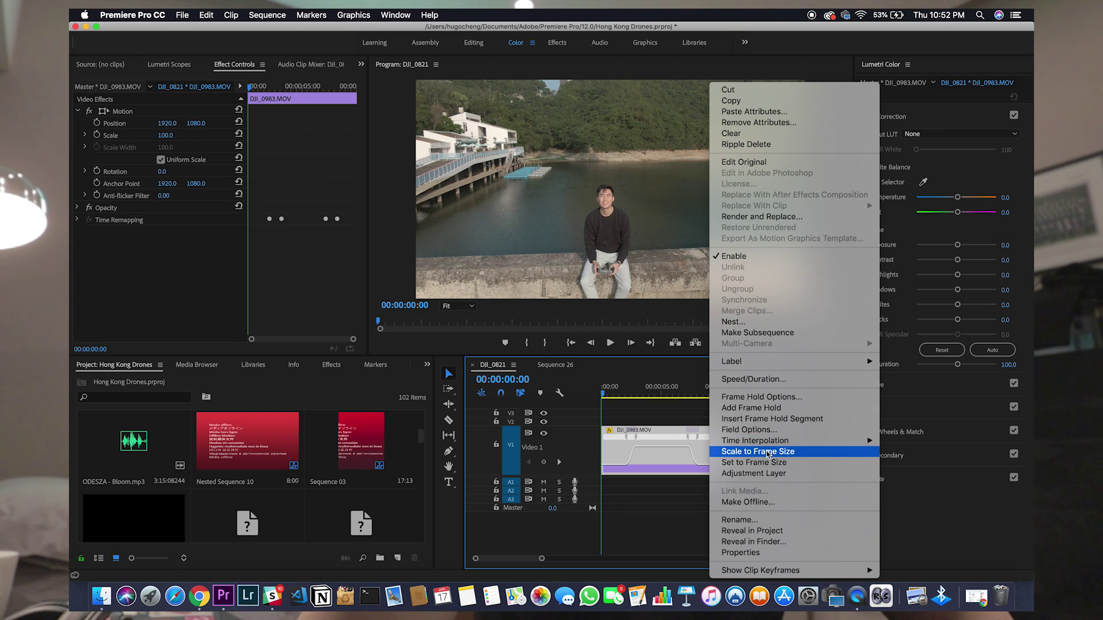
{"action": "mouse_move", "coordinate": [770, 441]}
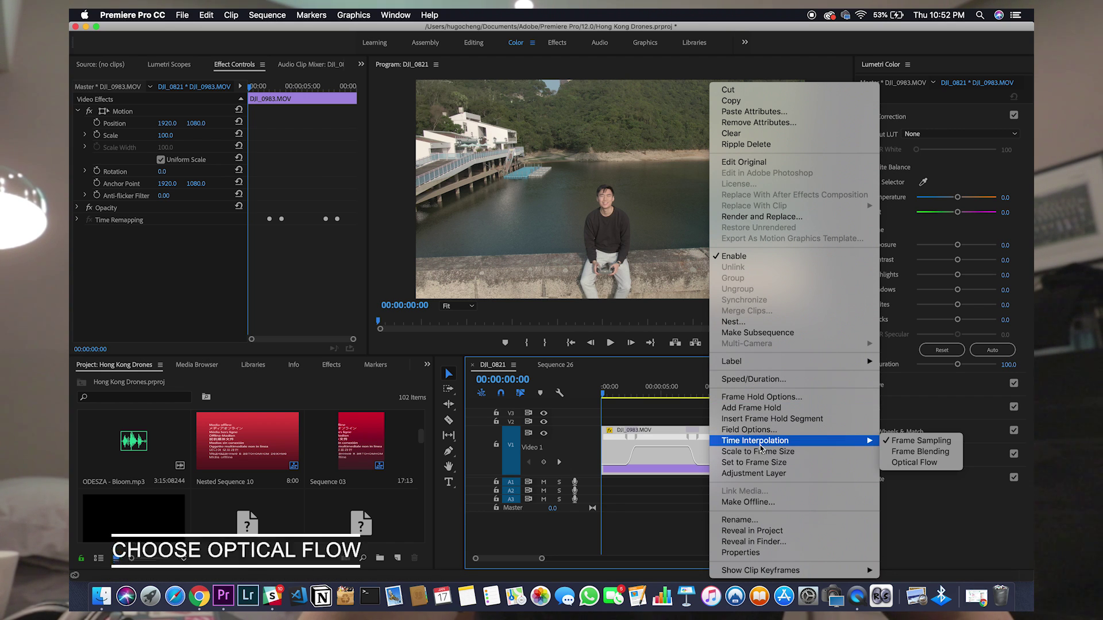
{"action": "left_click", "coordinate": [906, 468]}
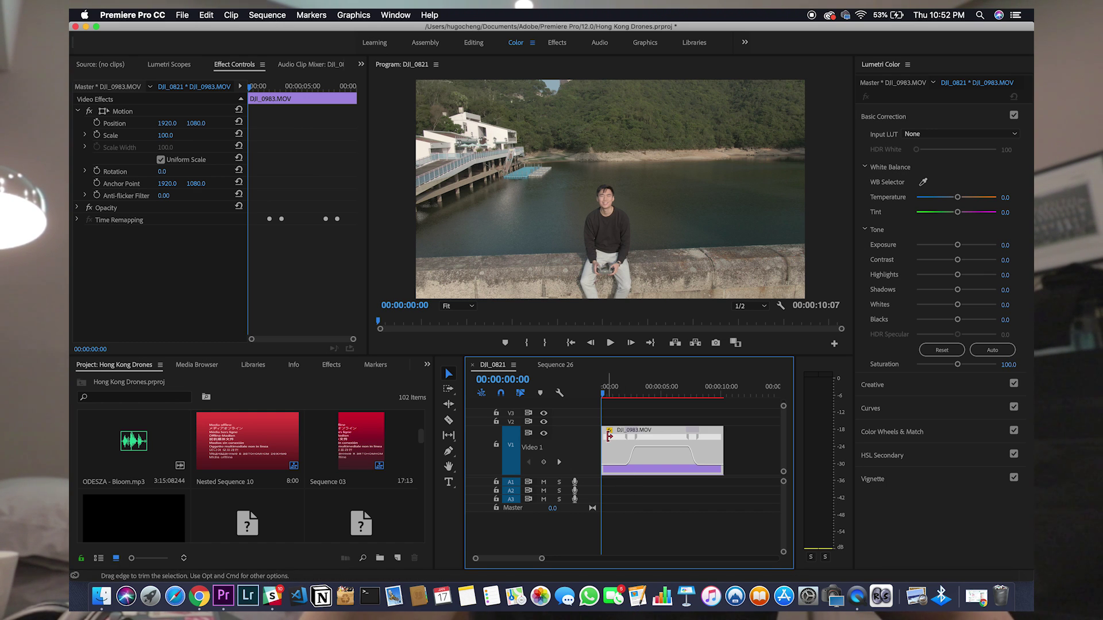
Step: Nest DJI_0983.MOV into a new sequence named Nested Sequence 39
{"action": "right_click", "coordinate": [668, 437]}
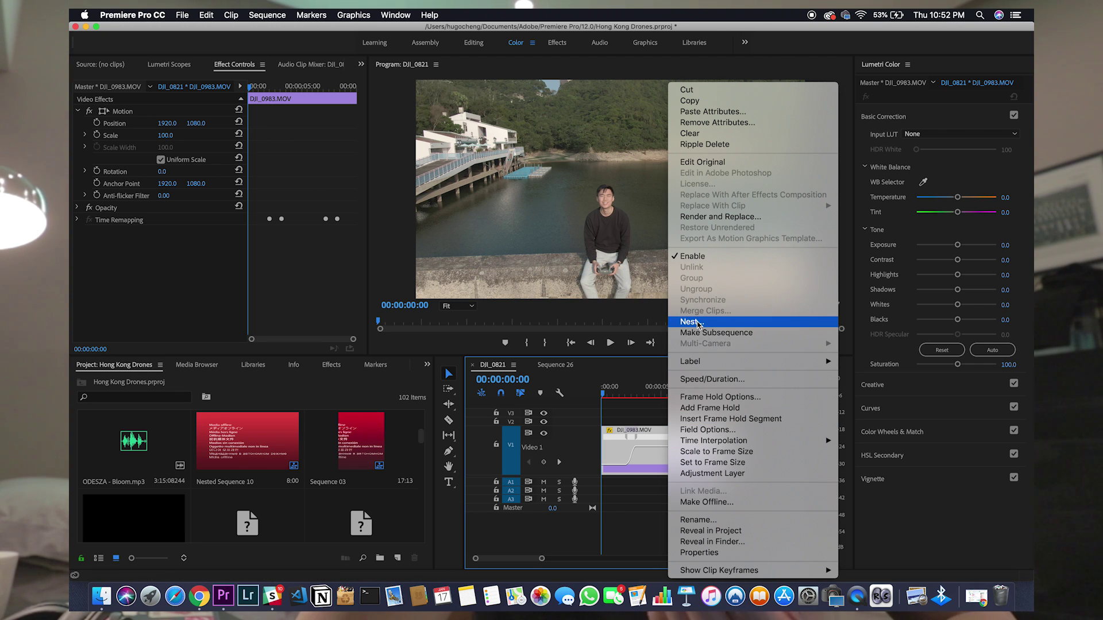
{"action": "left_click", "coordinate": [697, 323]}
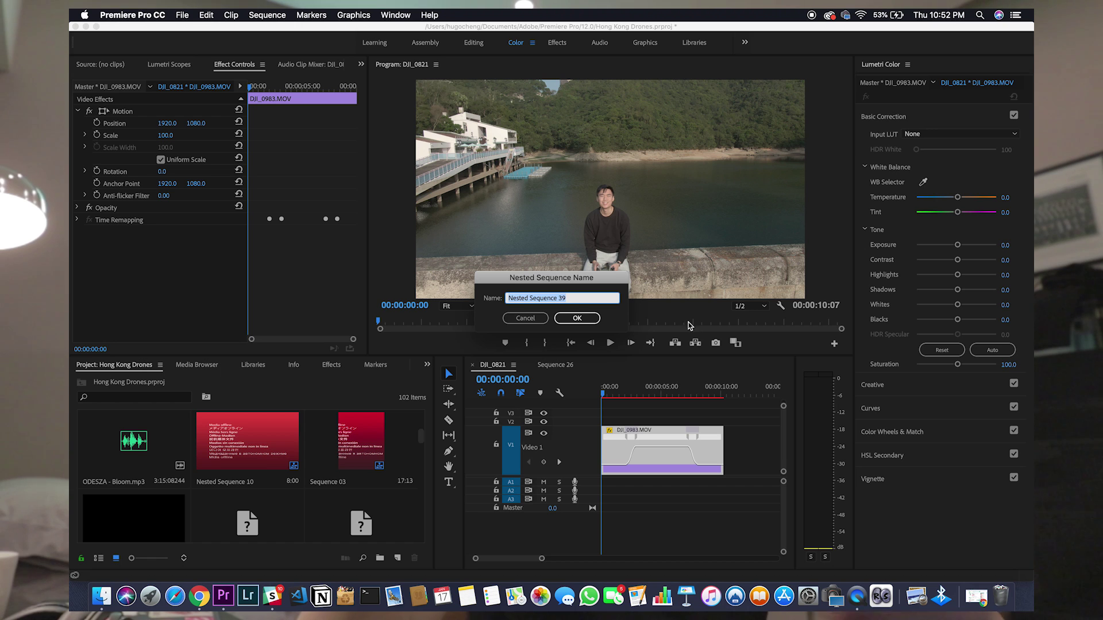
{"action": "left_click", "coordinate": [577, 318]}
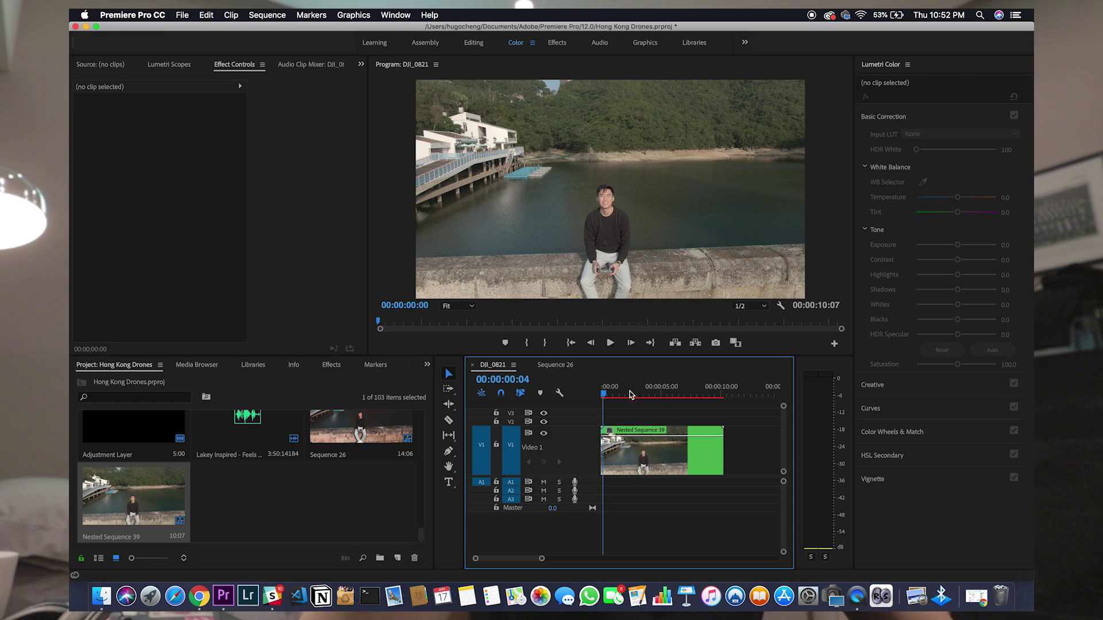
{"action": "left_click", "coordinate": [638, 454]}
Step: Show Nested Sequence 39's Time Remapping speed line and play it from the start
{"action": "left_click", "coordinate": [610, 431]}
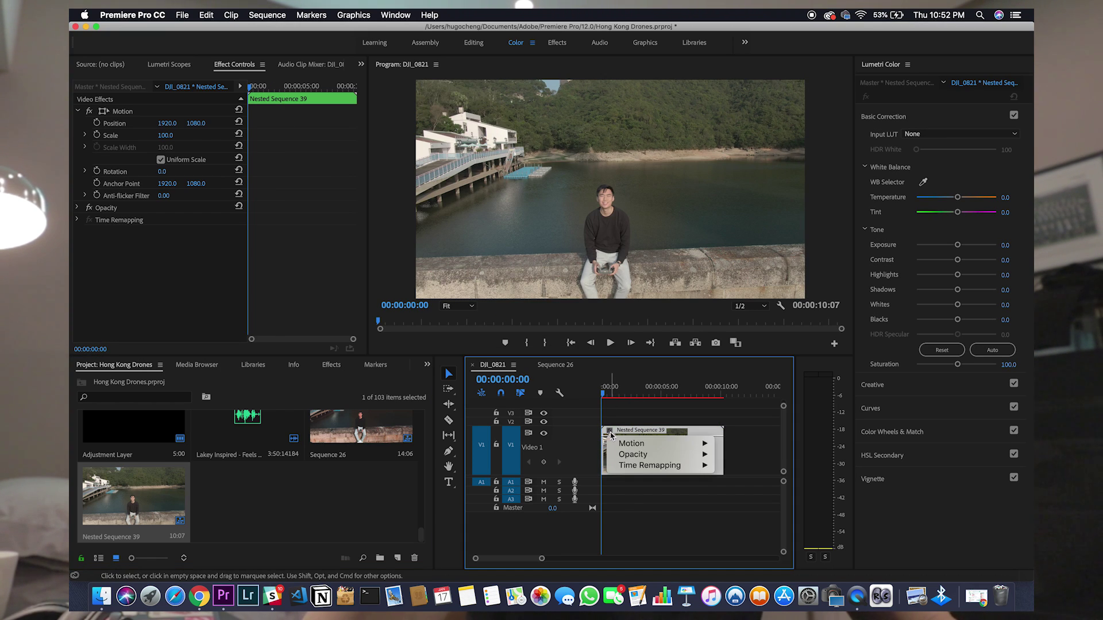
{"action": "mouse_move", "coordinate": [634, 466]}
{"action": "left_click", "coordinate": [738, 465]}
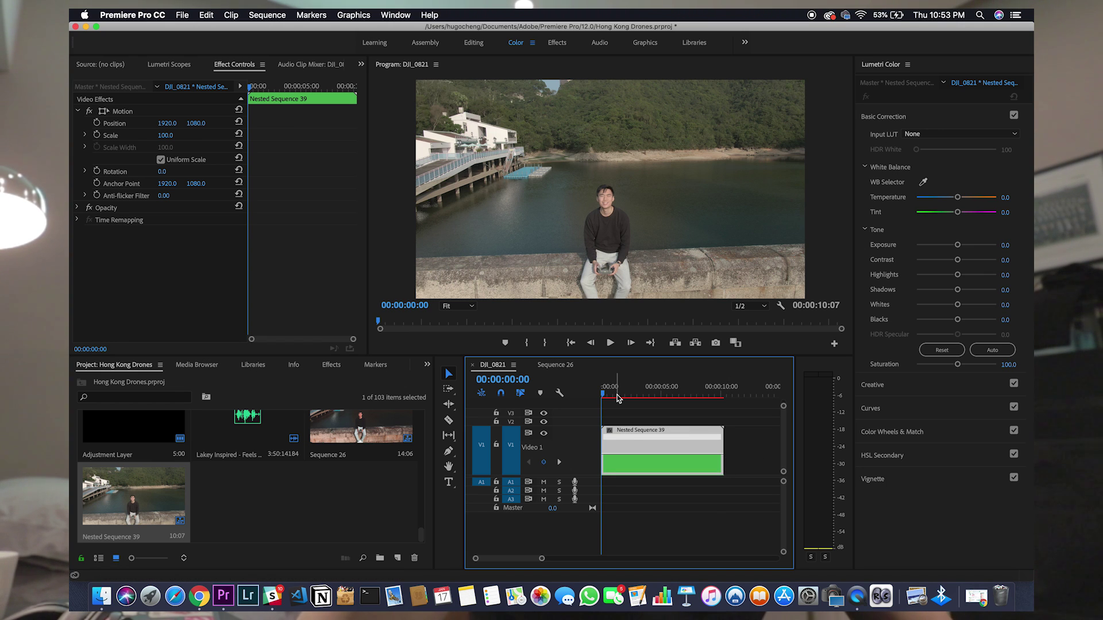
{"action": "key", "text": "space"}
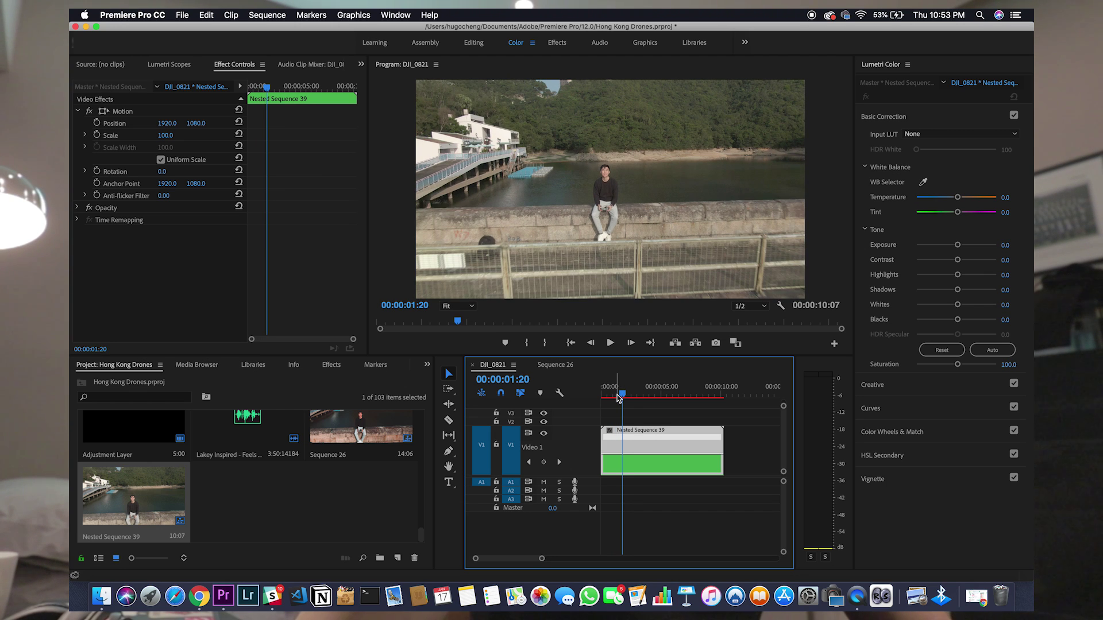
Step: Add a speed keyframe at 00:00:02:00 with the Pen tool
{"action": "left_click", "coordinate": [449, 451]}
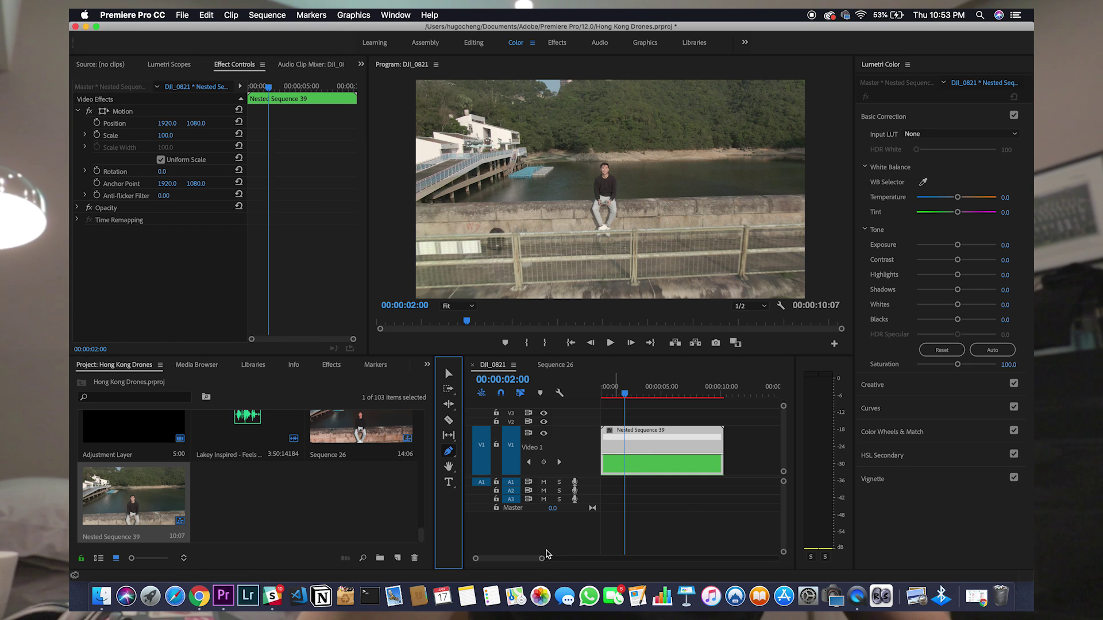
{"action": "left_click_drag", "start_coordinate": [541, 558], "coordinate": [499, 560]}
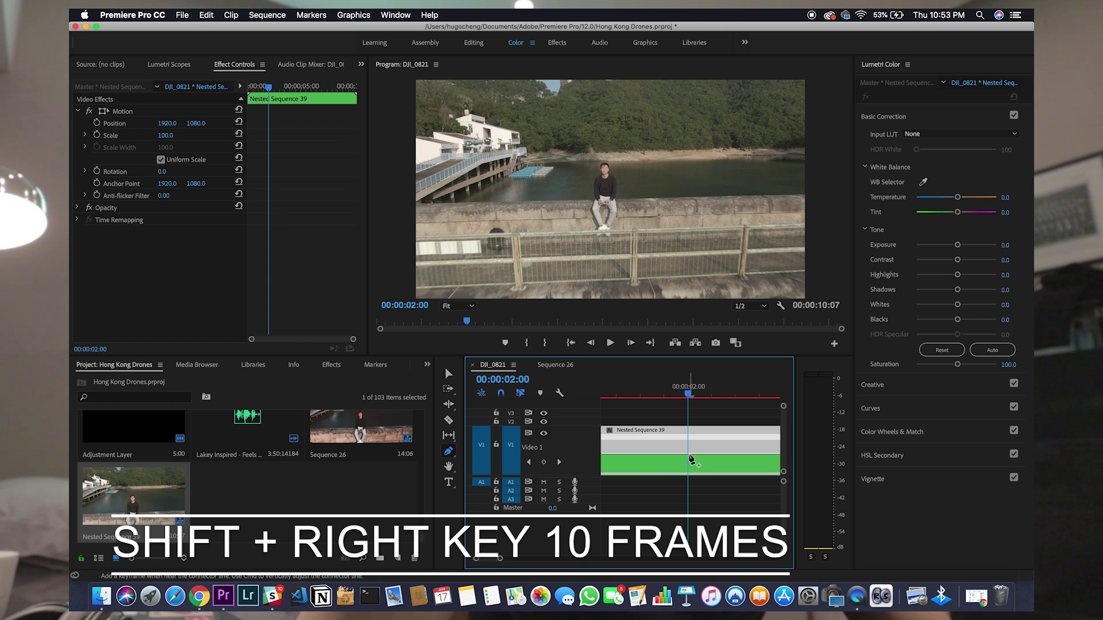
{"action": "left_click", "coordinate": [691, 459]}
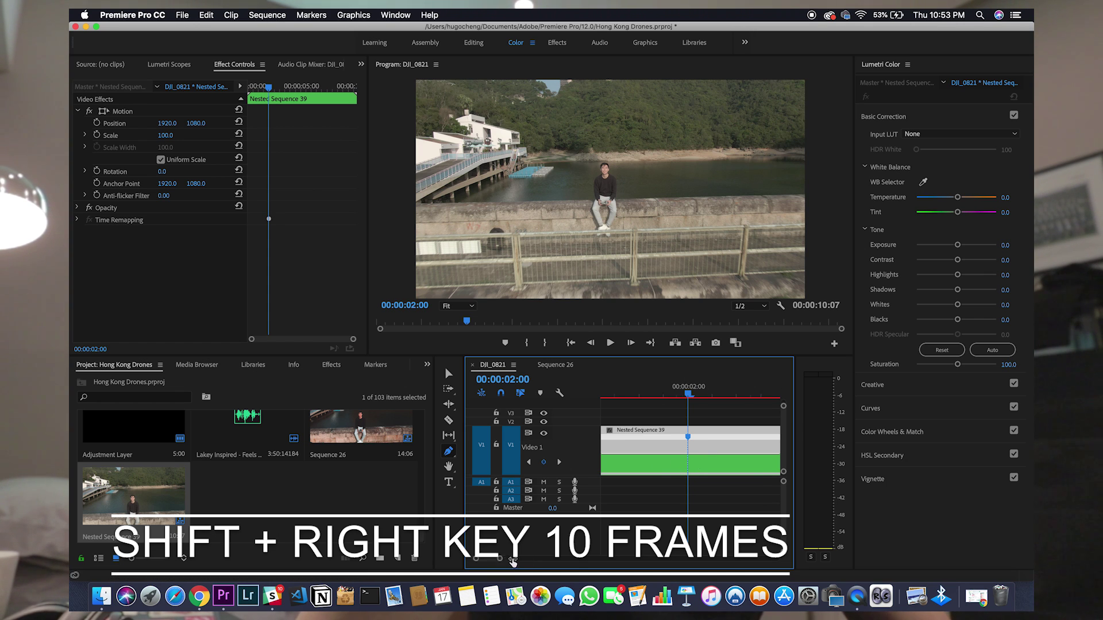
{"action": "left_click_drag", "start_coordinate": [498, 560], "coordinate": [546, 562]}
Step: Mark the second speed keyframe at 00:00:08:07, then return to the Selection tool
{"action": "left_click_drag", "start_coordinate": [623, 394], "coordinate": [714, 399]}
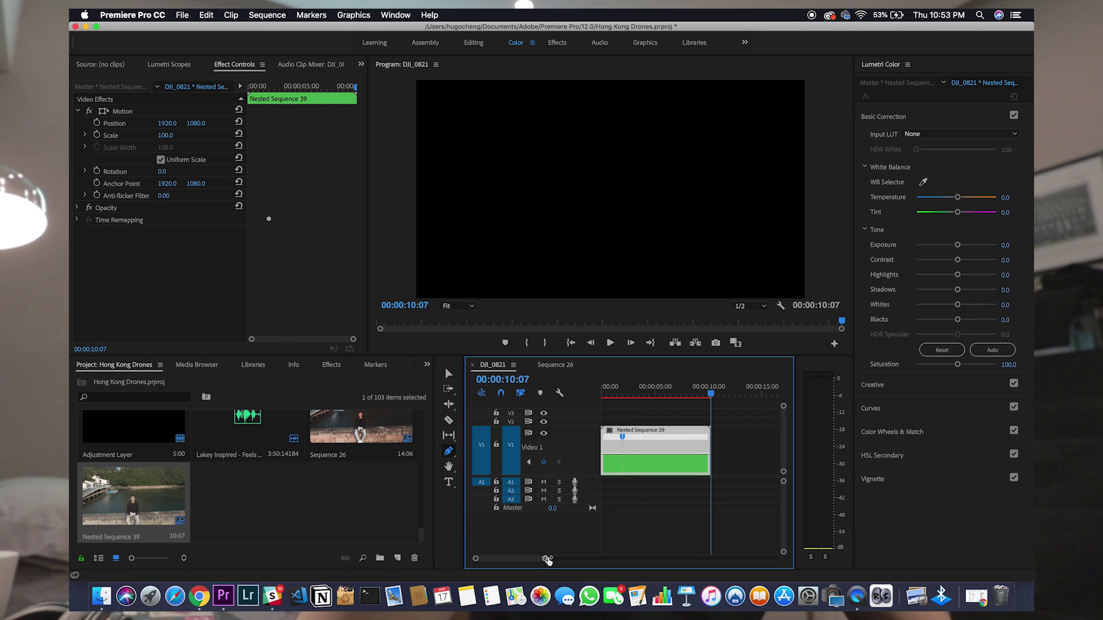
{"action": "left_click_drag", "start_coordinate": [544, 558], "coordinate": [500, 559]}
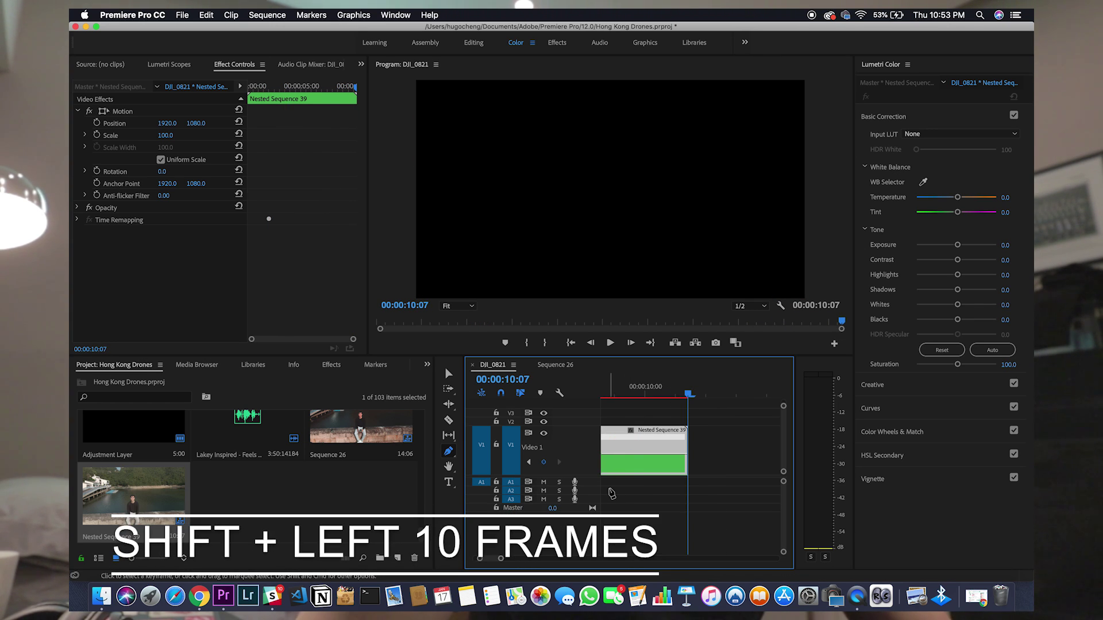
{"action": "key", "text": "shift+Left"}
{"action": "key", "text": "shift+Left"}
{"action": "key", "text": "shift+Left"}
{"action": "key", "text": "shift+Left"}
{"action": "key", "text": "shift+Left"}
{"action": "key", "text": "shift+Left"}
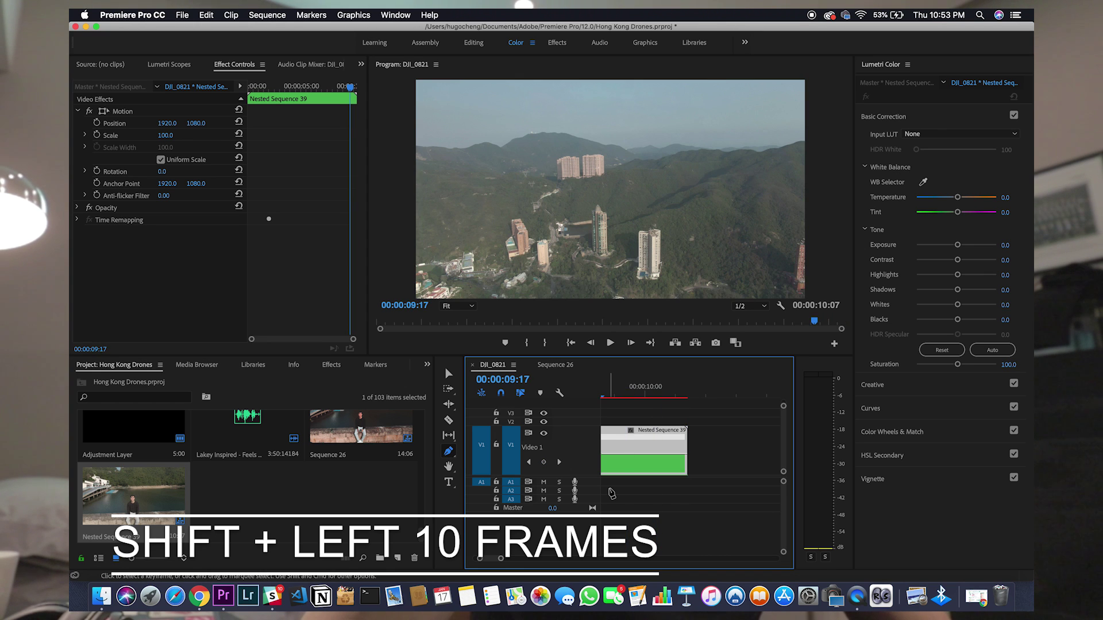
{"action": "key", "text": "shift+Left"}
{"action": "key", "text": "shift+Left"}
{"action": "key", "text": "shift+Left"}
{"action": "key", "text": "shift+Left"}
{"action": "key", "text": "shift+Left"}
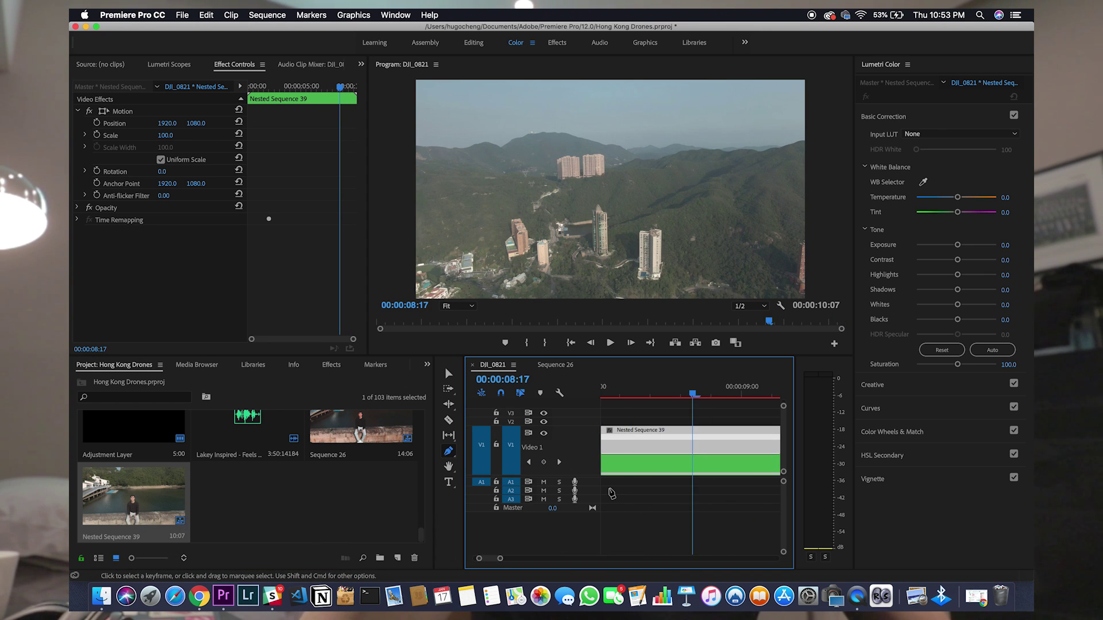
{"action": "key", "text": "shift+Left"}
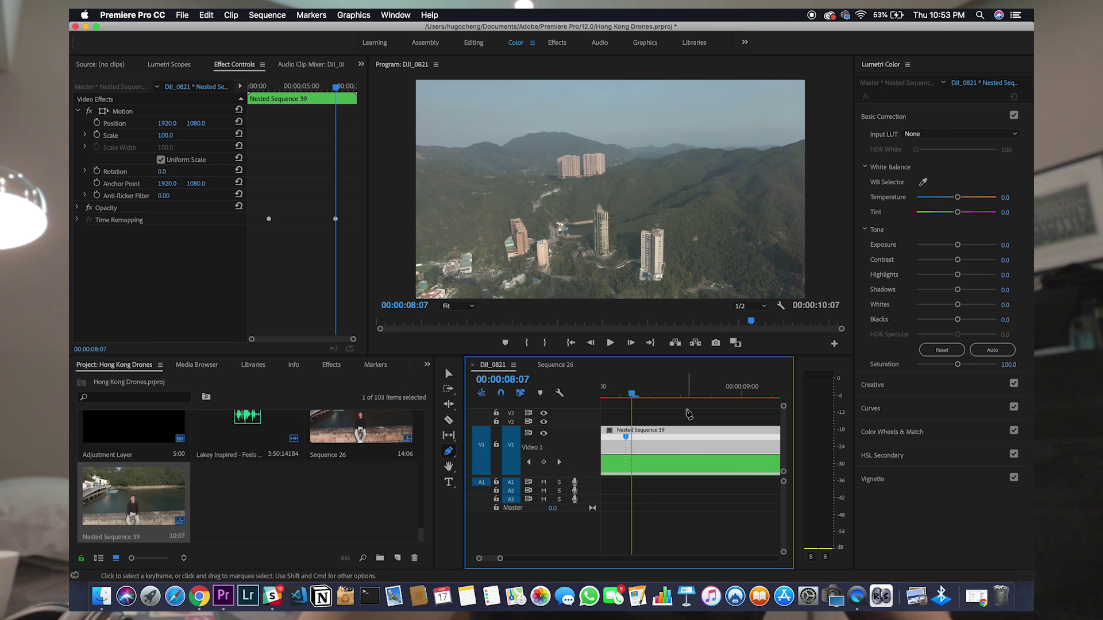
{"action": "left_click_drag", "start_coordinate": [501, 559], "coordinate": [571, 559]}
{"action": "left_click", "coordinate": [448, 373]}
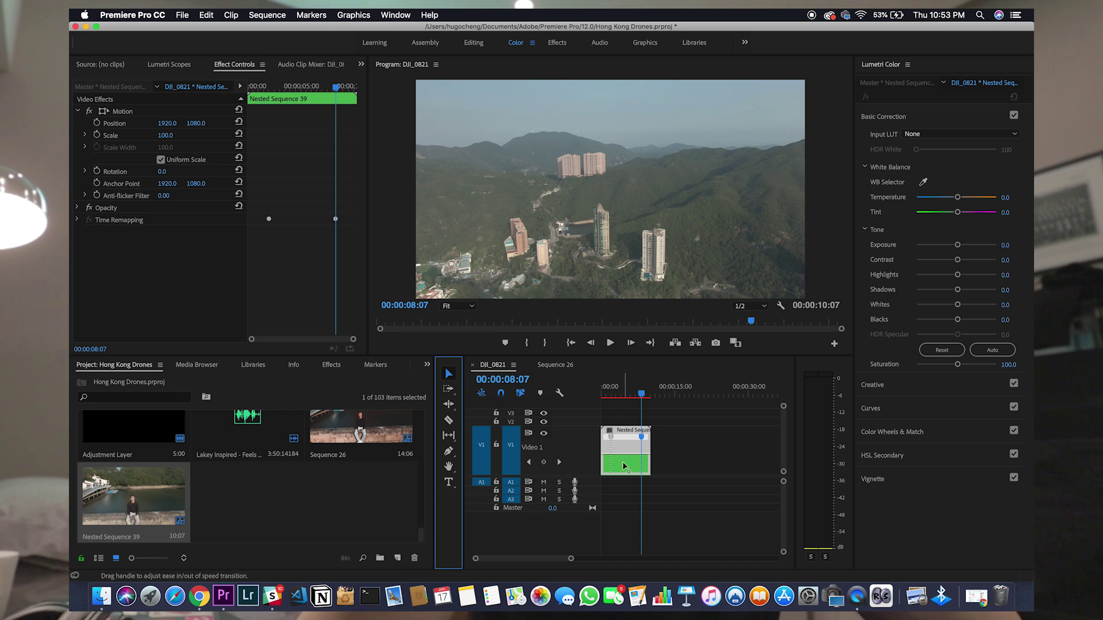
Step: Raise the speed between the keyframes to 599%, shortening the clip to 00:00:05:02
{"action": "left_click_drag", "start_coordinate": [571, 558], "coordinate": [547, 557]}
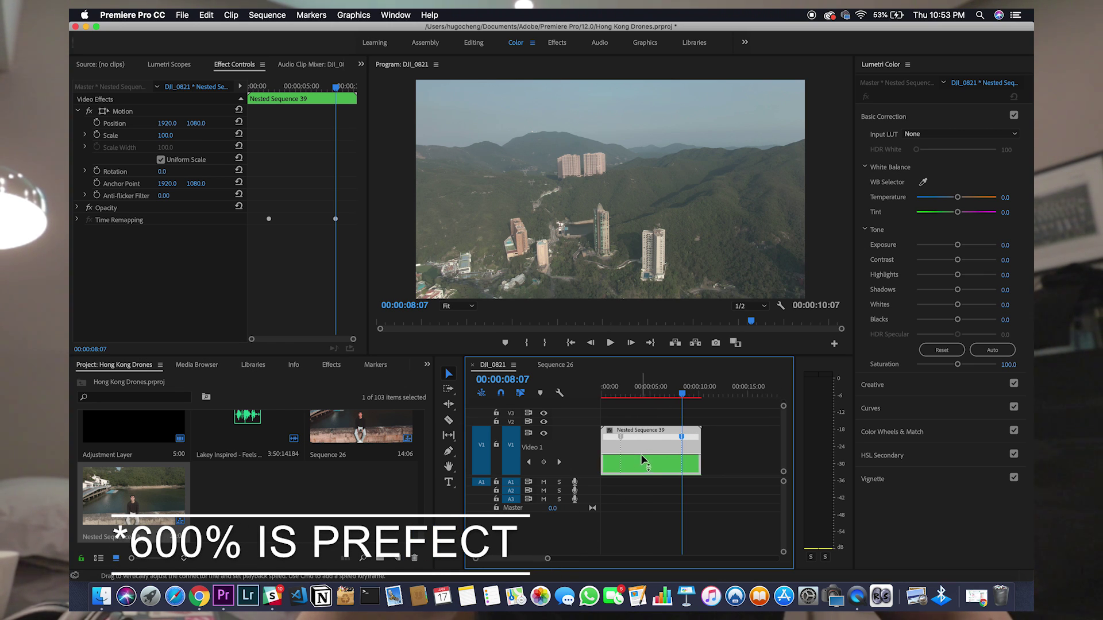
{"action": "left_click_drag", "start_coordinate": [643, 459], "coordinate": [643, 452]}
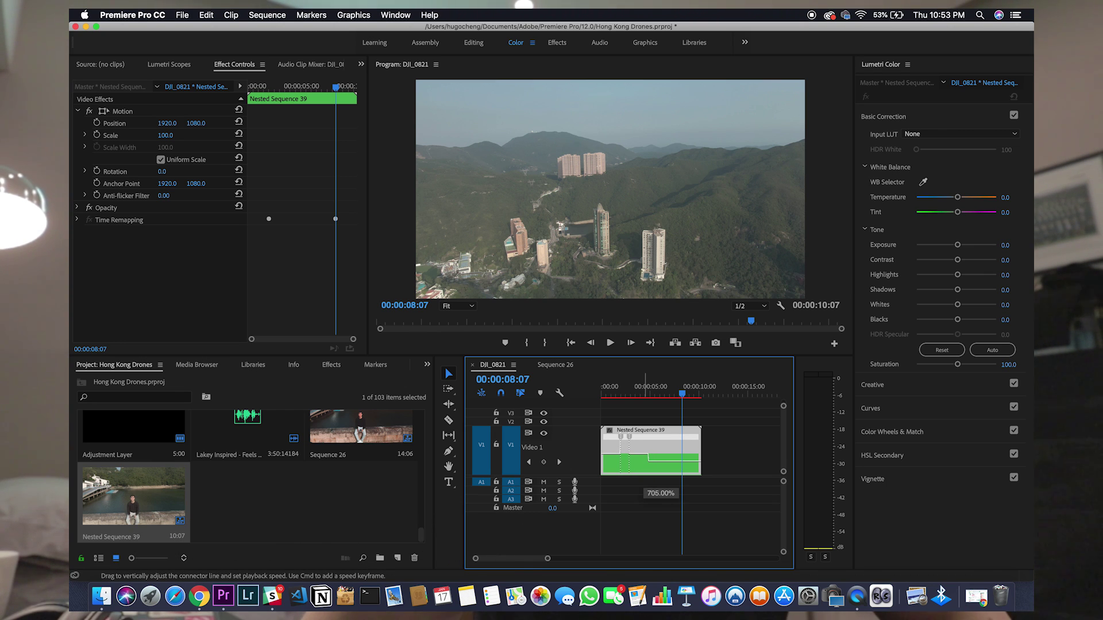
{"action": "left_click_drag", "start_coordinate": [660, 454], "coordinate": [661, 455]}
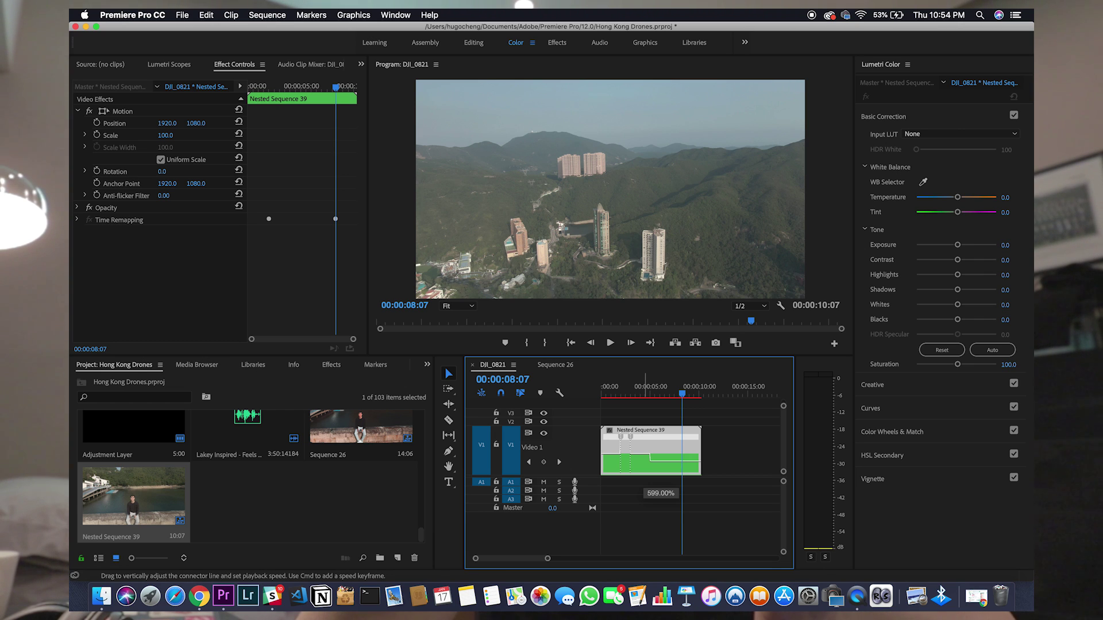
{"action": "left_click_drag", "start_coordinate": [660, 455], "coordinate": [644, 167]}
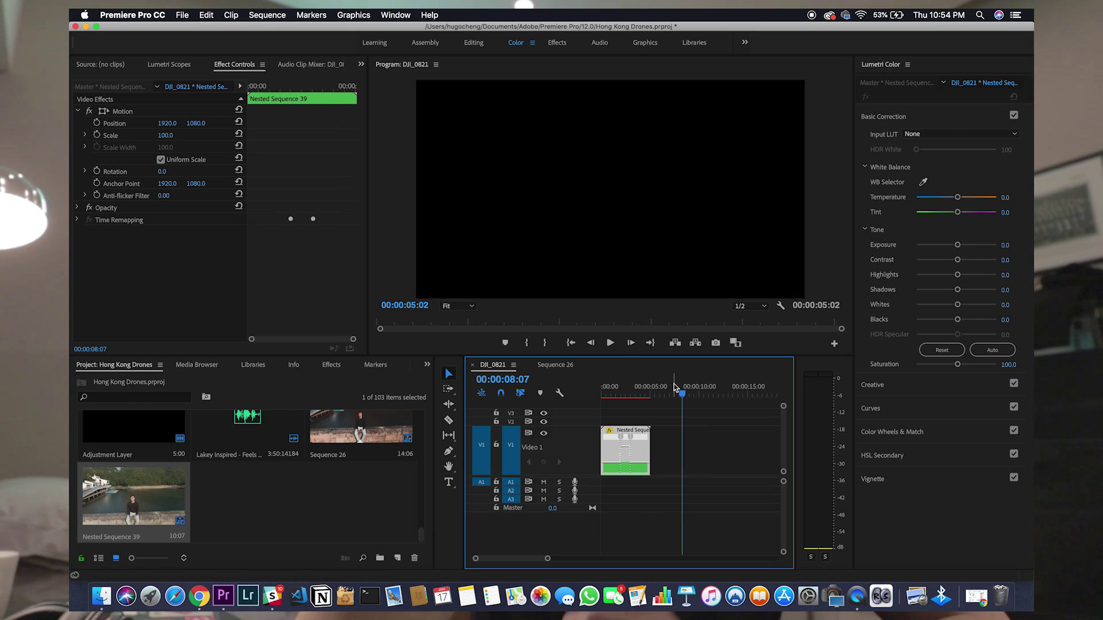
Step: Split a speed keyframe of Nested Sequence 39 into a gradual ramp
{"action": "left_click", "coordinate": [655, 392]}
{"action": "left_click_drag", "start_coordinate": [654, 391], "coordinate": [623, 393]}
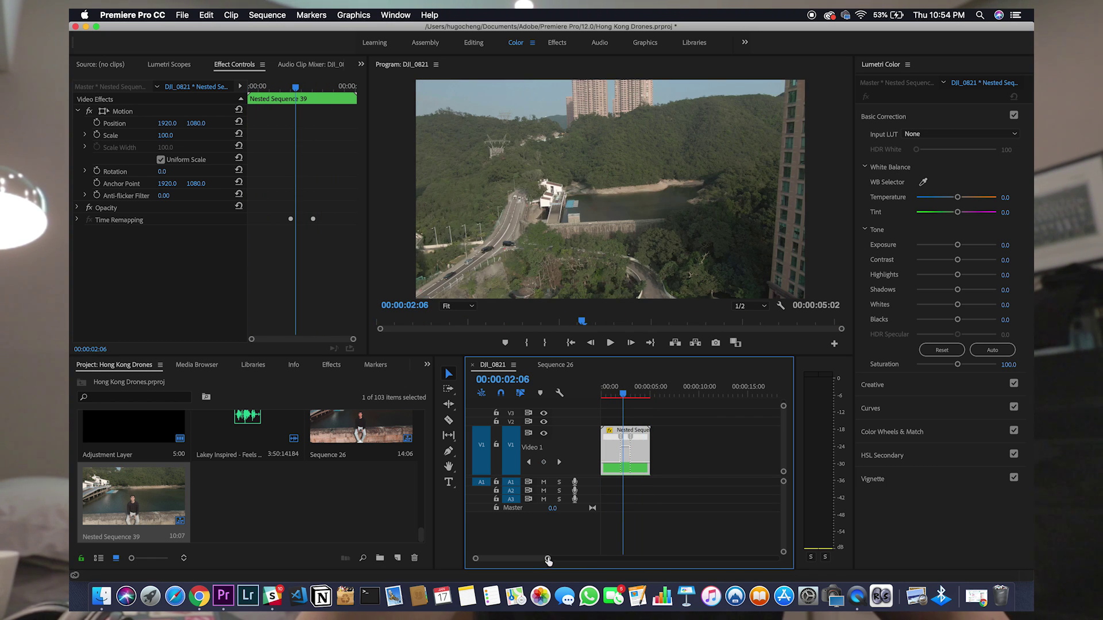
{"action": "left_click_drag", "start_coordinate": [547, 559], "coordinate": [533, 561]}
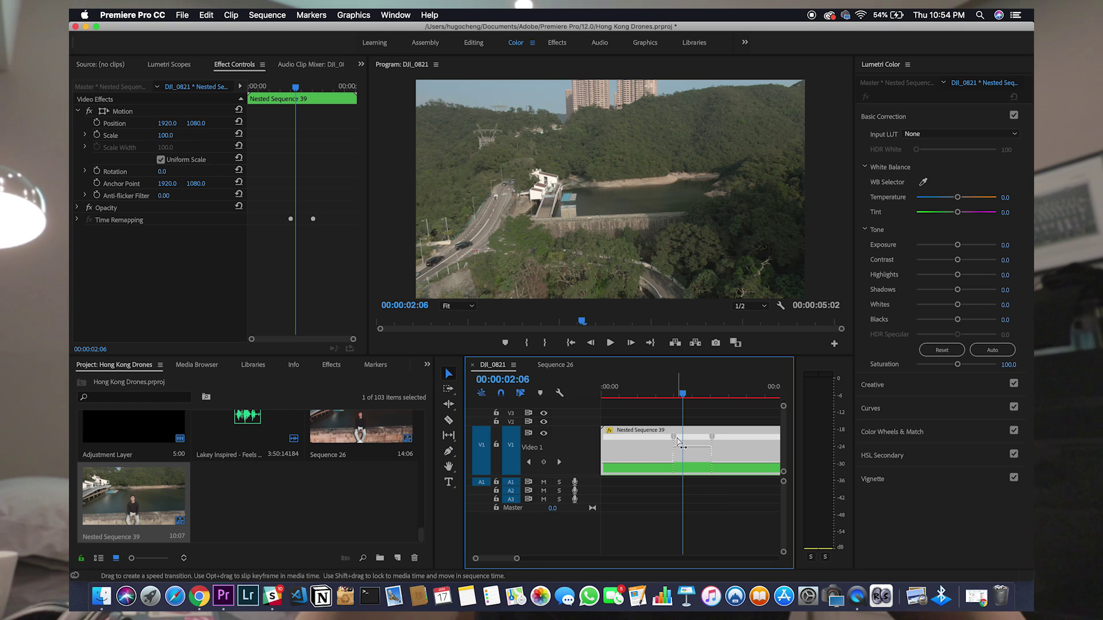
{"action": "left_click_drag", "start_coordinate": [685, 461], "coordinate": [704, 438]}
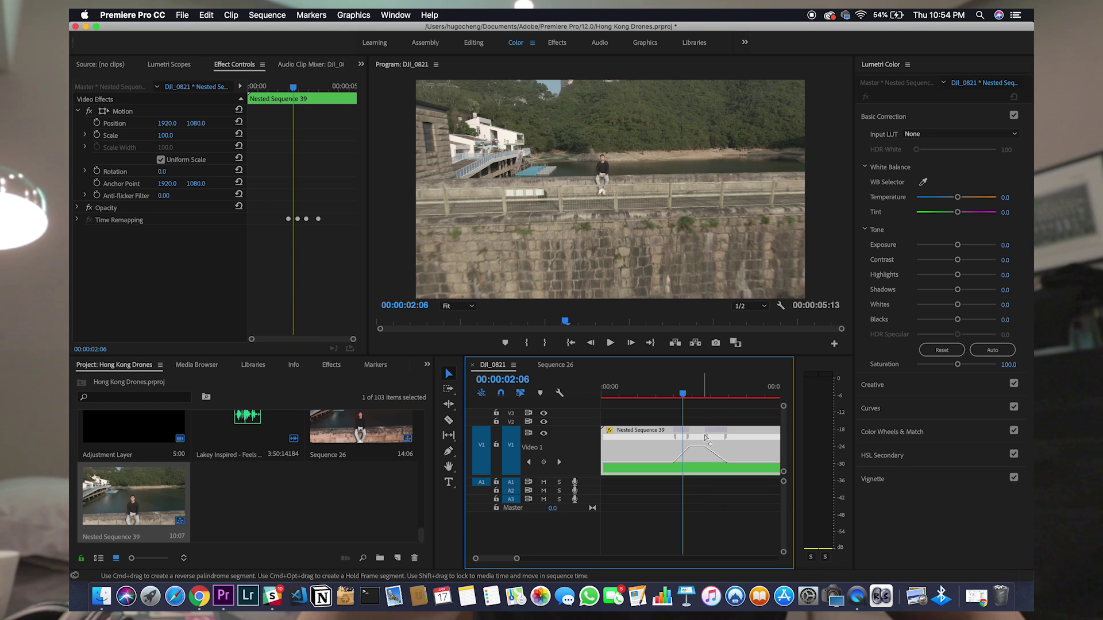
Step: Select both speed ramps to ease them, making the clip 00:00:05:13 long
{"action": "left_click", "coordinate": [681, 453]}
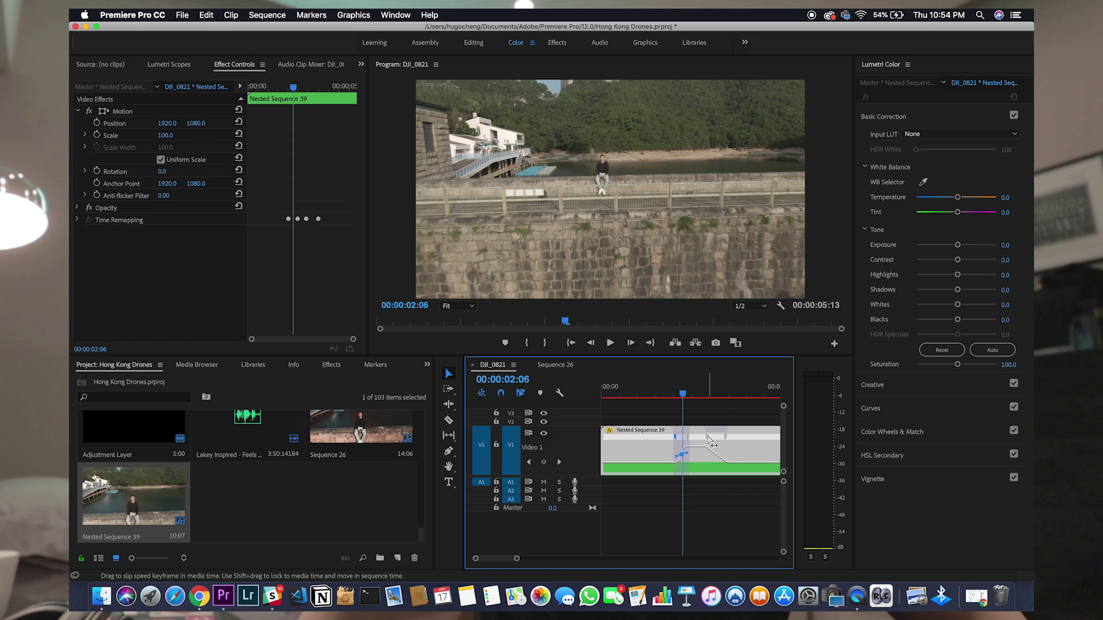
{"action": "left_click", "coordinate": [716, 452]}
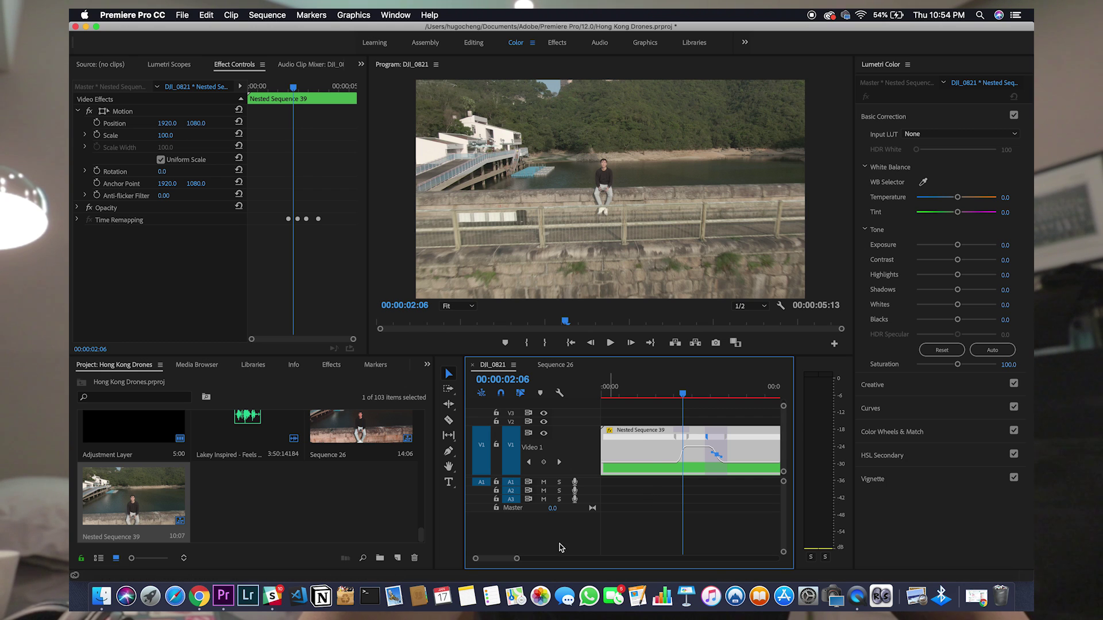
{"action": "left_click_drag", "start_coordinate": [520, 559], "coordinate": [527, 560]}
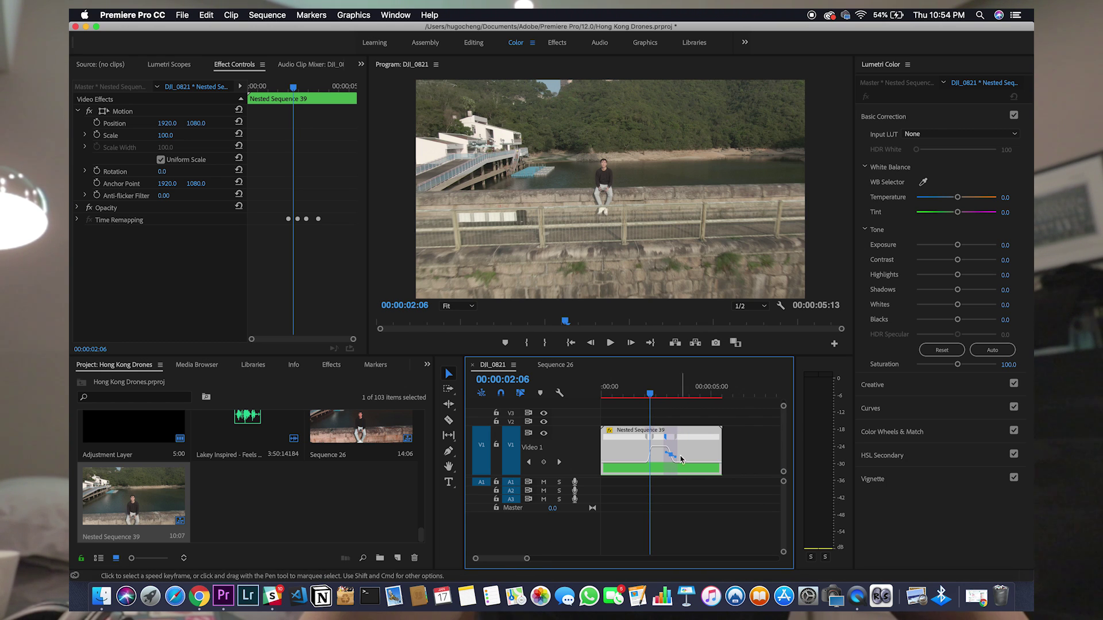
Step: Apply Optical Flow interpolation to Nested Sequence 39 and play it from the start
{"action": "right_click", "coordinate": [701, 458]}
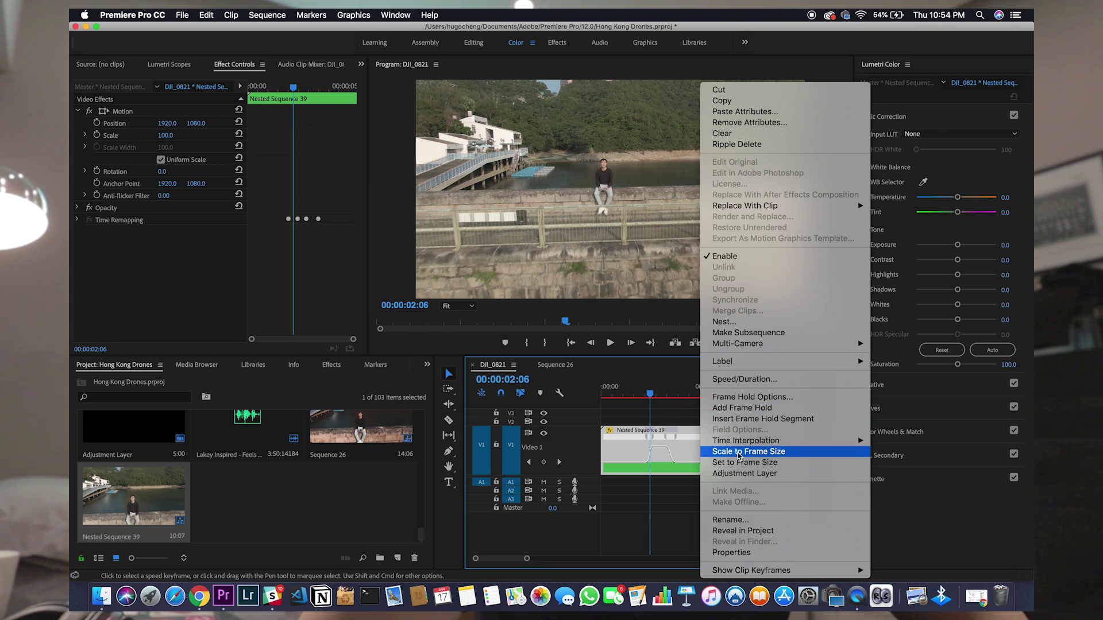
{"action": "mouse_move", "coordinate": [767, 440]}
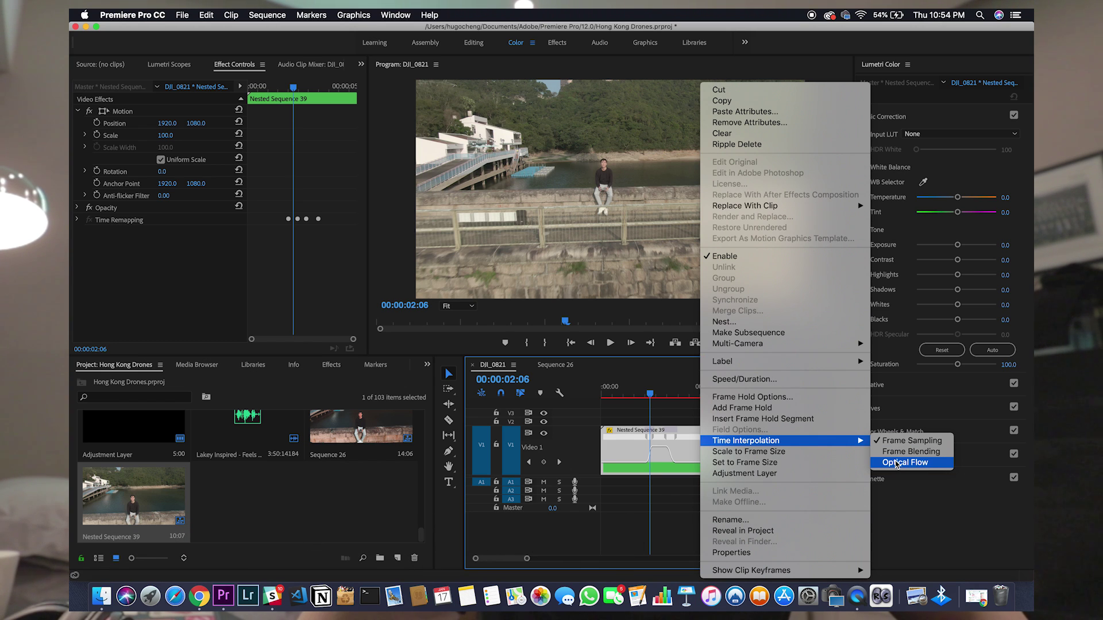
{"action": "left_click", "coordinate": [895, 463]}
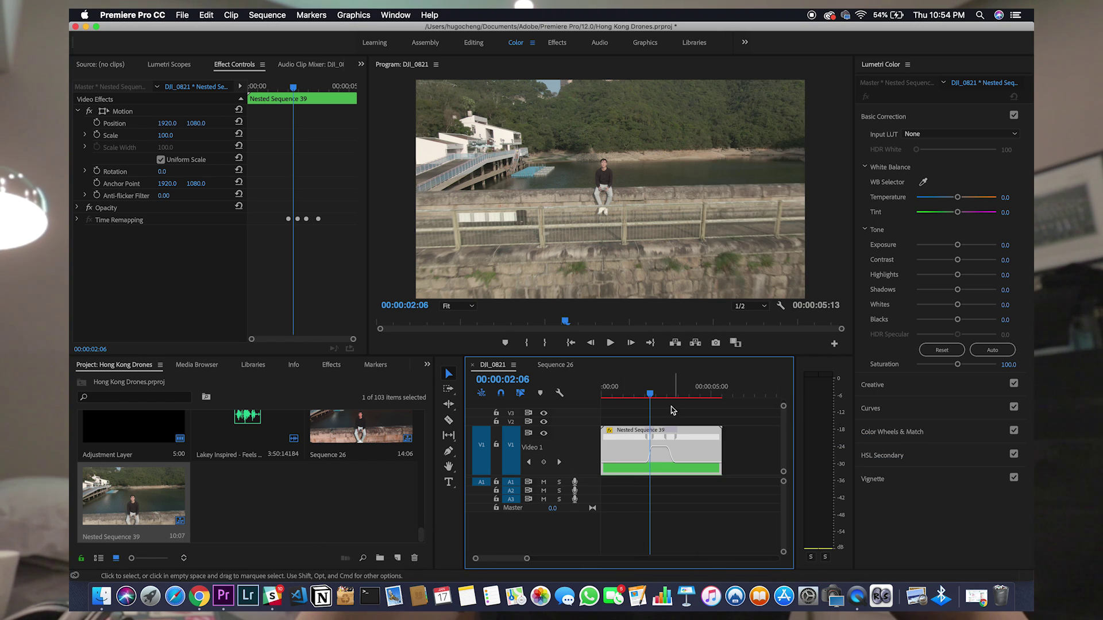
{"action": "key", "text": "Home"}
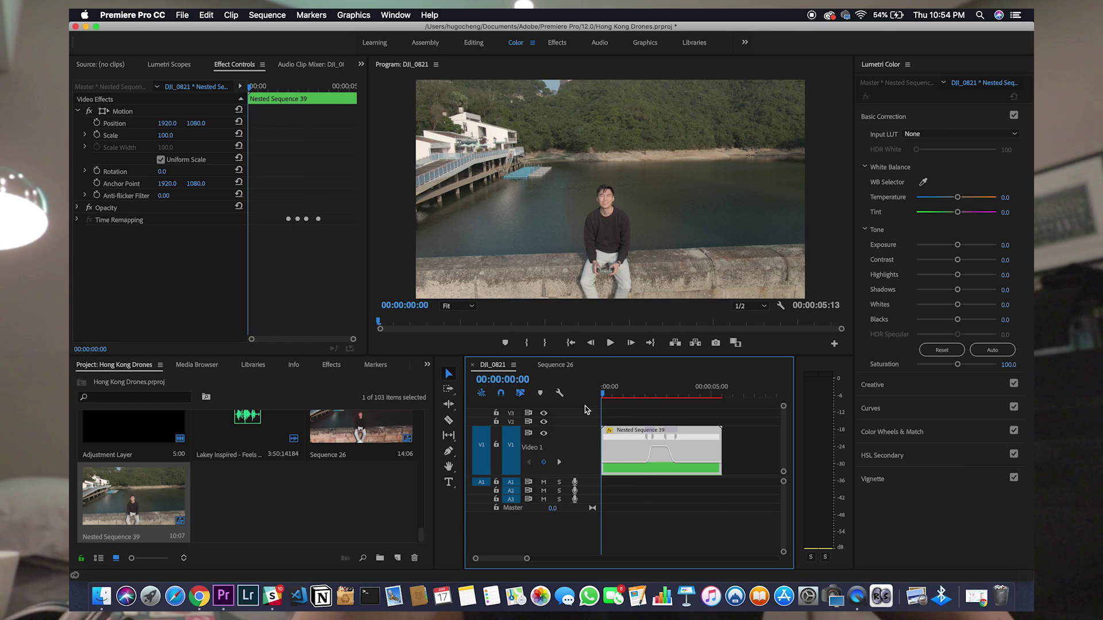
{"action": "left_click", "coordinate": [610, 343]}
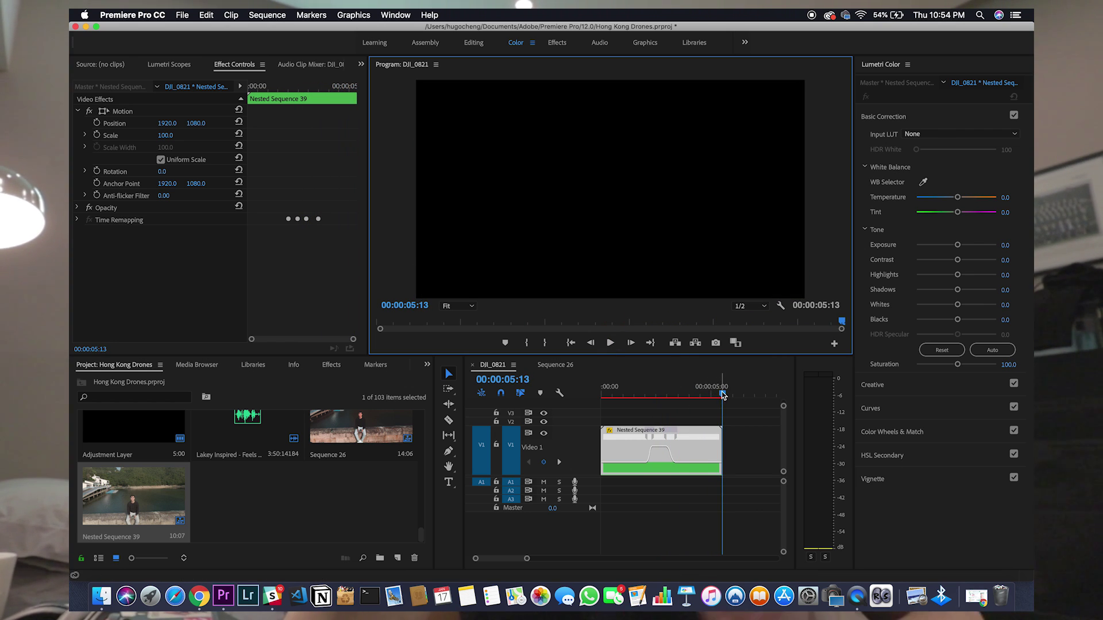
Step: Trim the first ten frames off the head of the Nested Sequence 39 clip
{"action": "left_click_drag", "start_coordinate": [722, 395], "coordinate": [601, 395]}
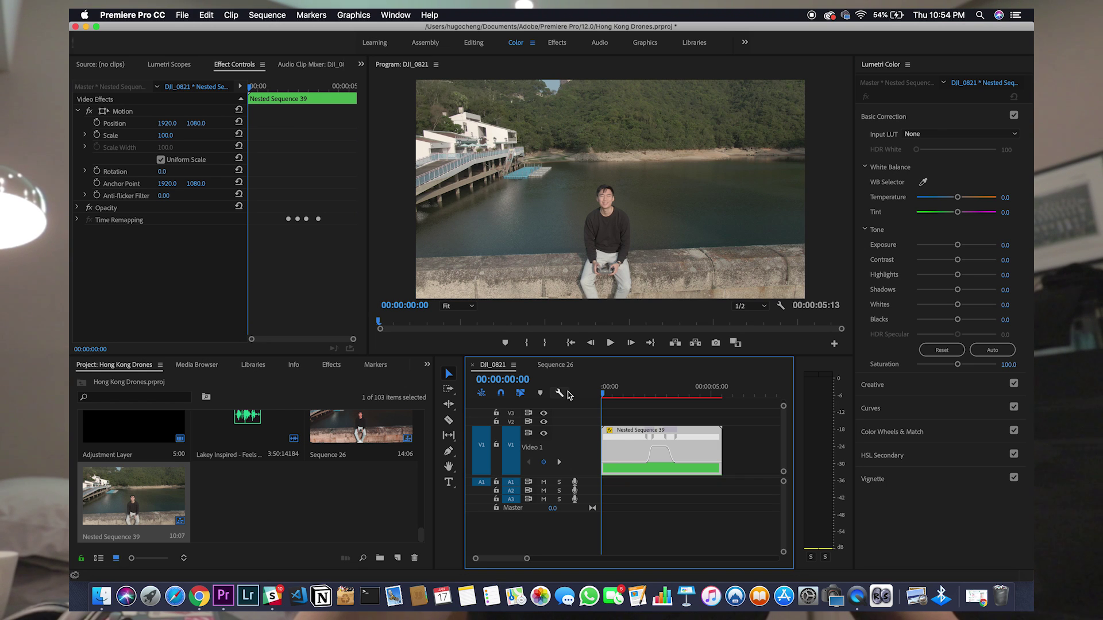
{"action": "key", "text": "shift+Right"}
{"action": "key", "text": "shift+Right"}
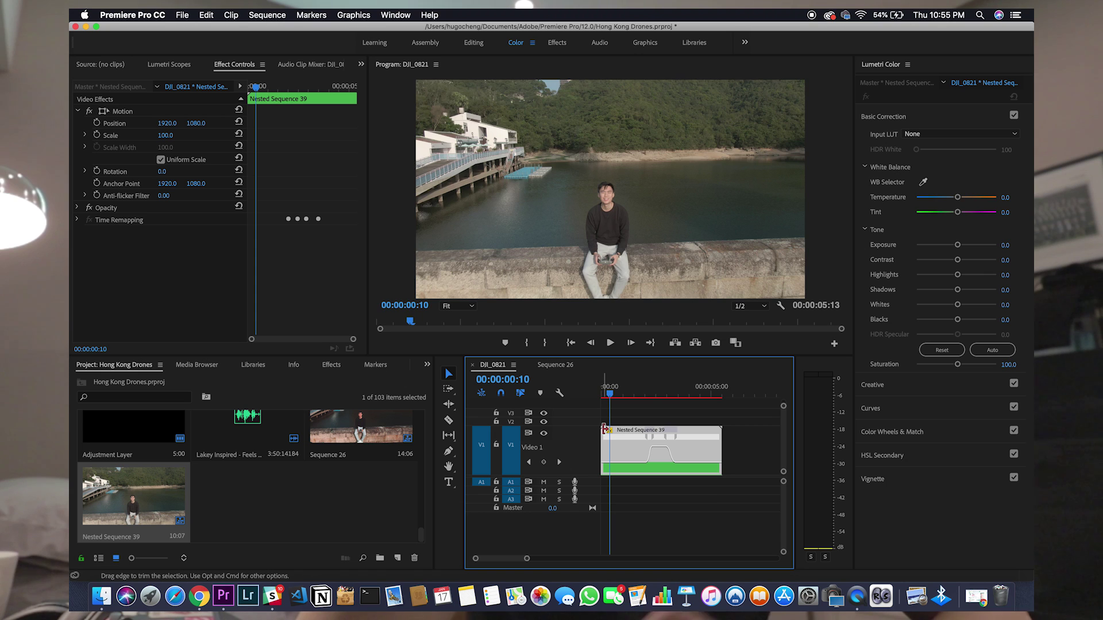
{"action": "left_click_drag", "start_coordinate": [604, 432], "coordinate": [609, 429]}
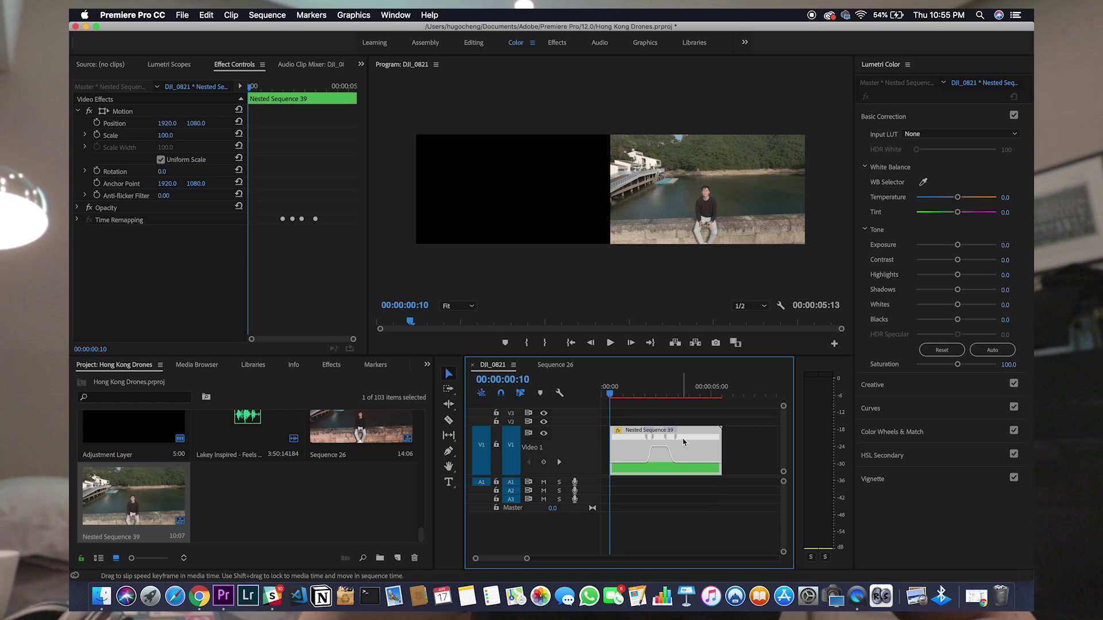
Step: Trim ten frames off the clip's tail so it ends at 5:03
{"action": "left_click_drag", "start_coordinate": [733, 396], "coordinate": [725, 397]}
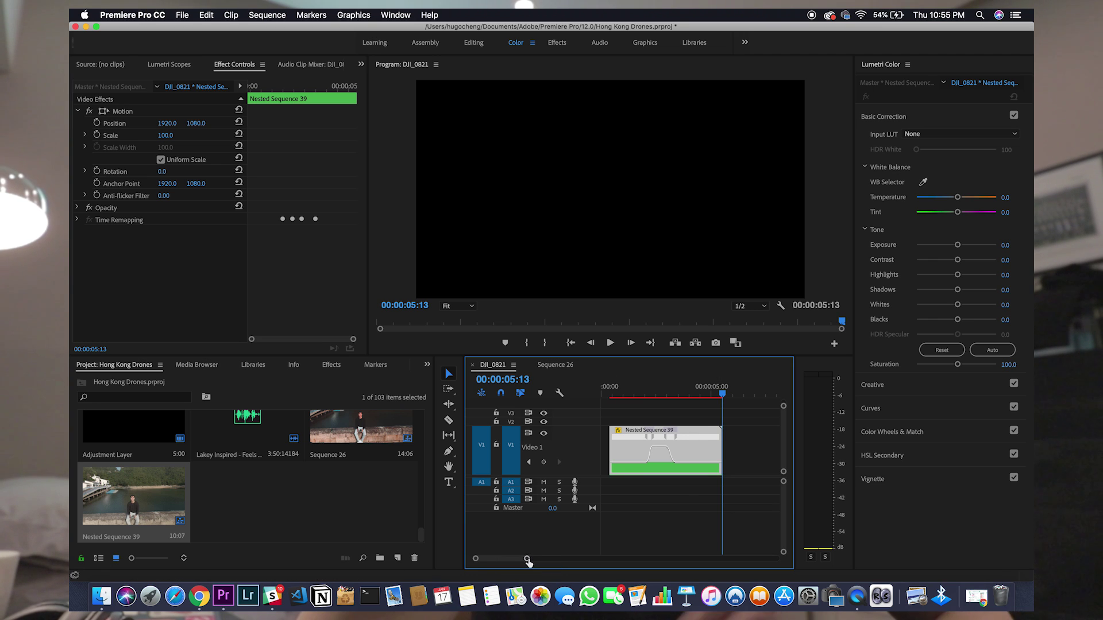
{"action": "left_click_drag", "start_coordinate": [527, 559], "coordinate": [508, 558]}
{"action": "key", "text": "Left"}
{"action": "key", "text": "Left"}
{"action": "key", "text": "Left"}
{"action": "key", "text": "Left"}
{"action": "key", "text": "Left"}
{"action": "key", "text": "Left"}
{"action": "key", "text": "Left"}
{"action": "key", "text": "Left"}
{"action": "key", "text": "Left"}
{"action": "key", "text": "Left"}
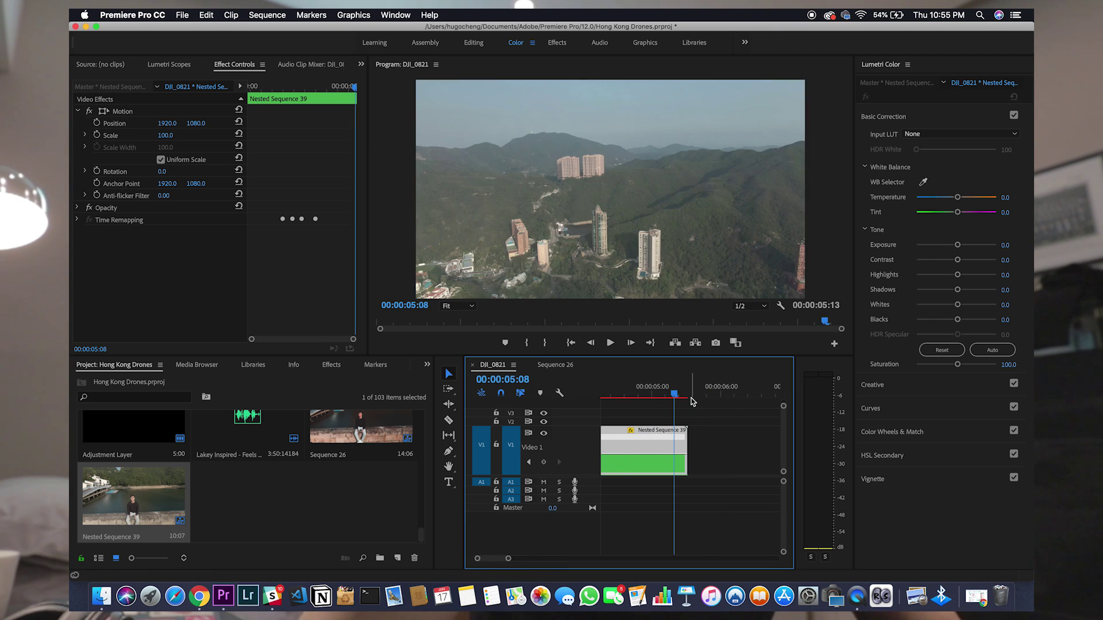
{"action": "left_click_drag", "start_coordinate": [683, 430], "coordinate": [660, 432]}
Step: Copy the trimmed drone clip and paste it, undoing the mistaken adjustment-layer paste
{"action": "left_click_drag", "start_coordinate": [510, 559], "coordinate": [570, 558]}
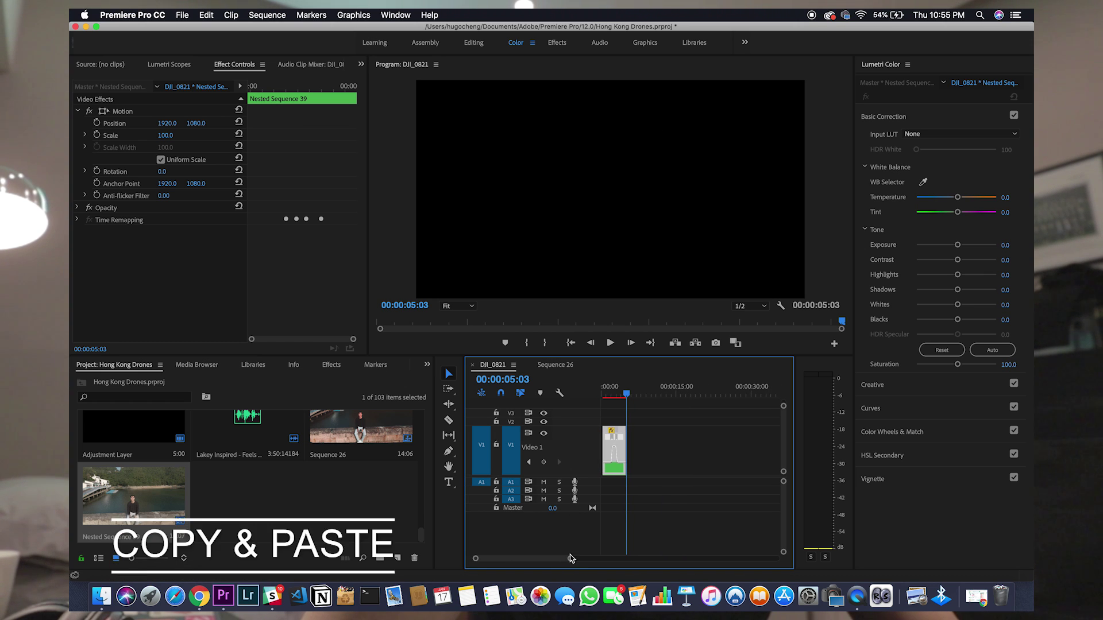
{"action": "left_click", "coordinate": [613, 448]}
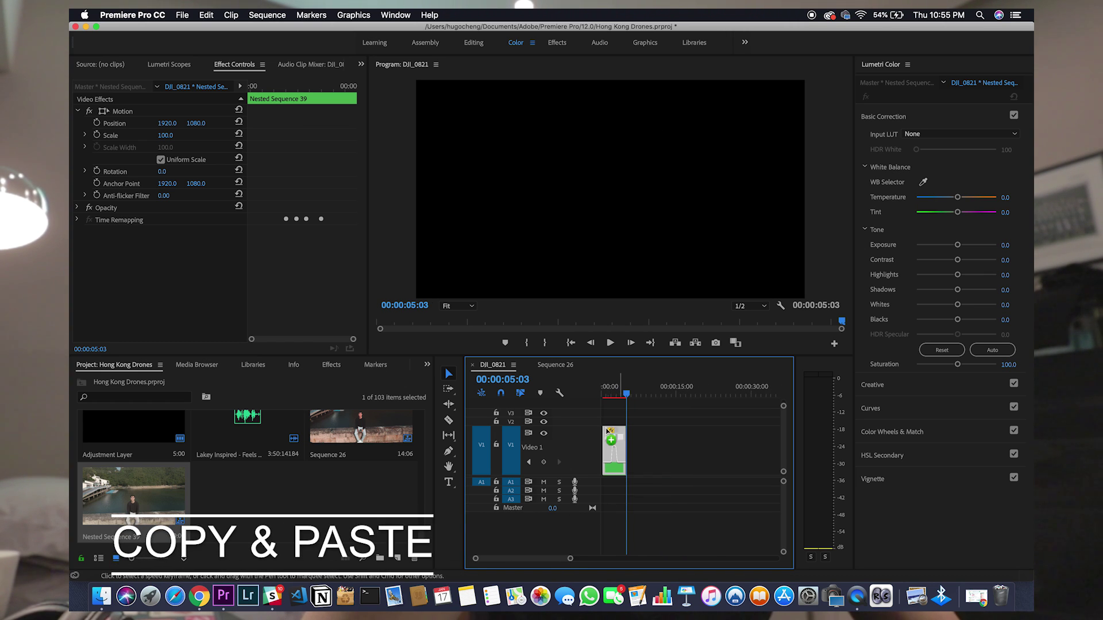
{"action": "right_click", "coordinate": [622, 454]}
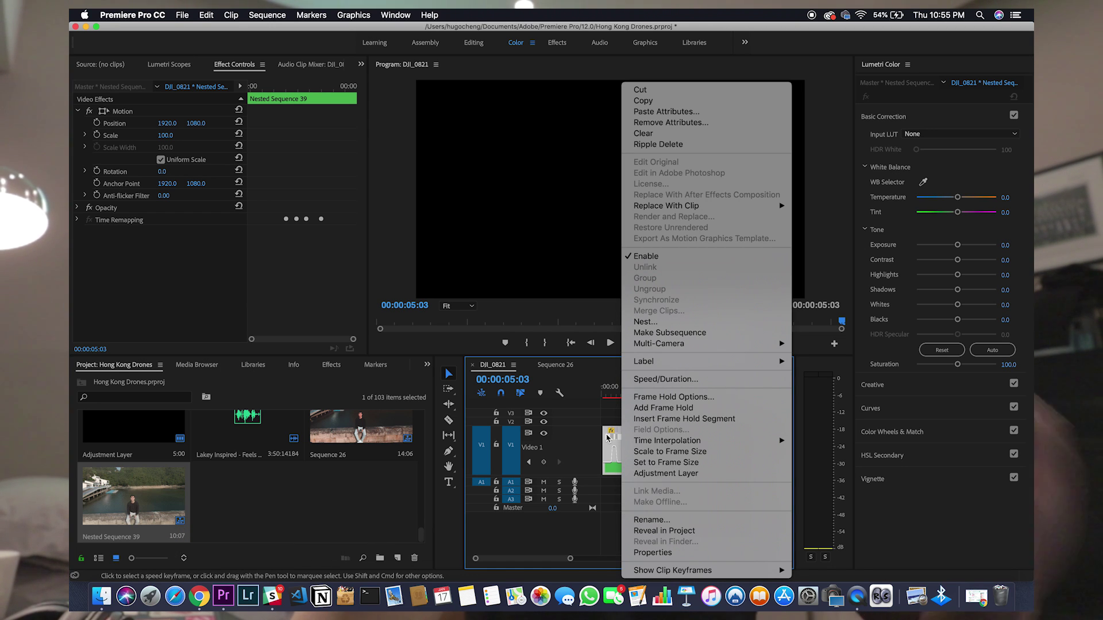
{"action": "left_click", "coordinate": [598, 503]}
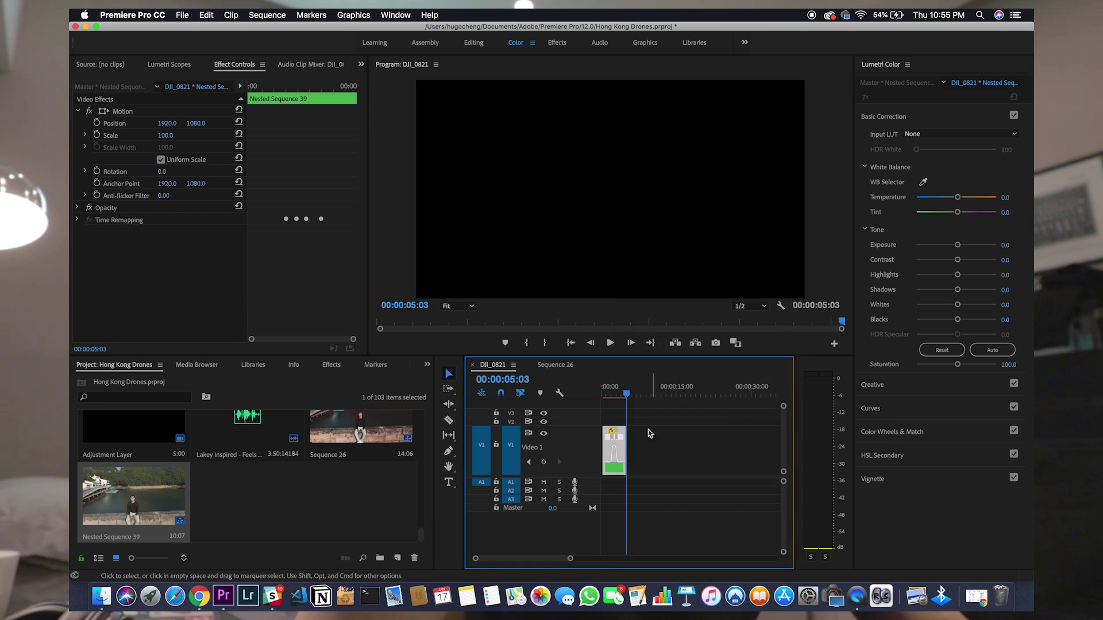
{"action": "left_click_drag", "start_coordinate": [630, 394], "coordinate": [638, 394]}
{"action": "key", "text": "super+v"}
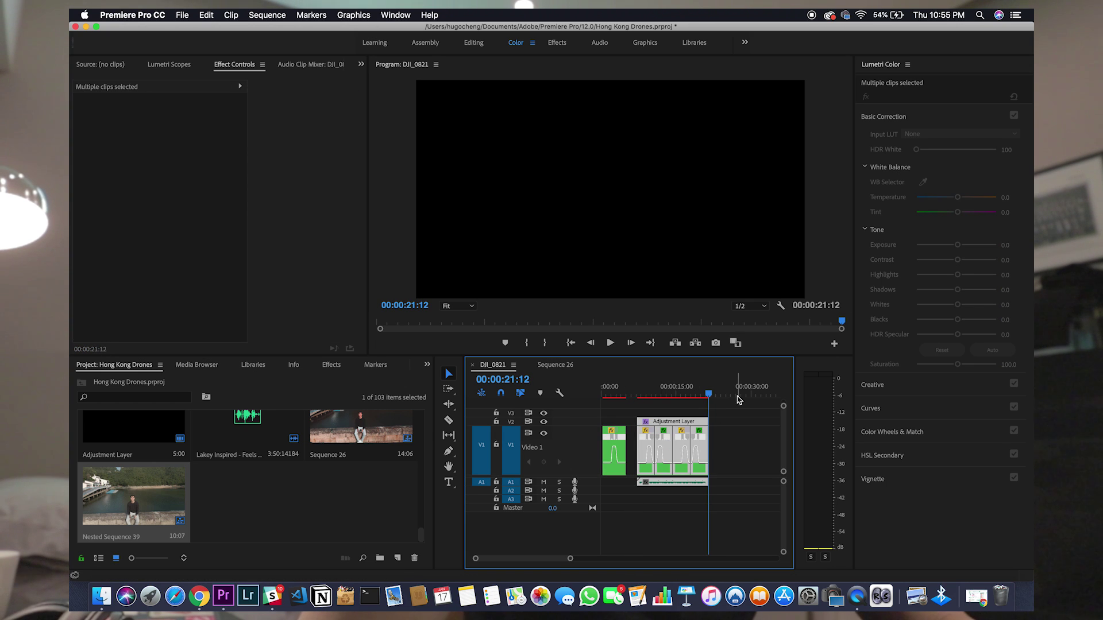
{"action": "key", "text": "super+z"}
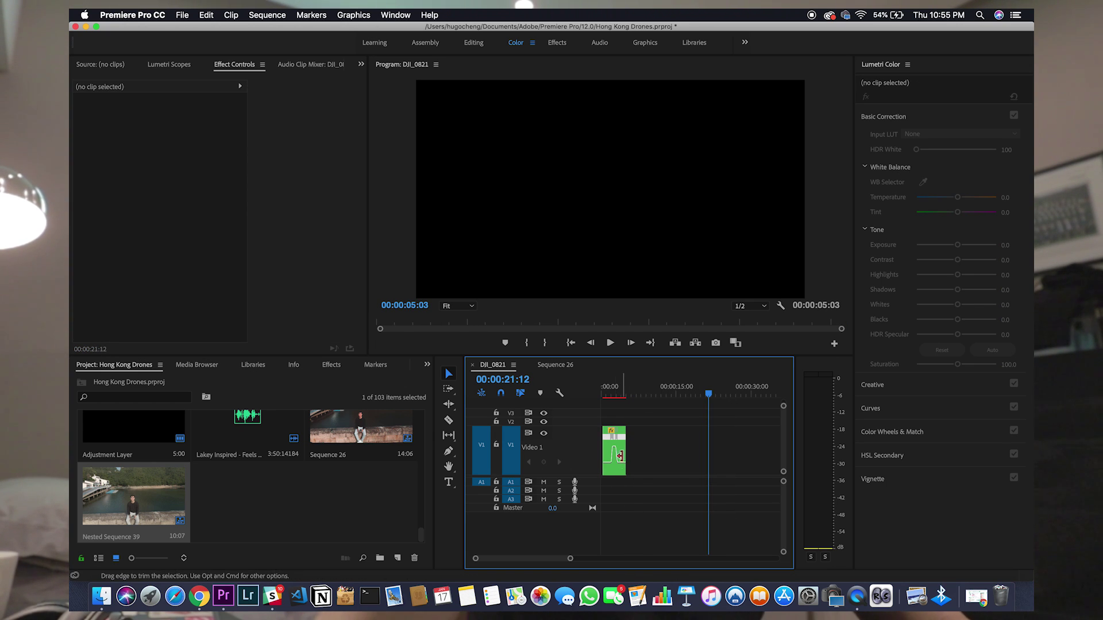
Step: Copy Nested Sequence 39 again and place the copy directly after the first clip on V1
{"action": "left_click", "coordinate": [621, 451]}
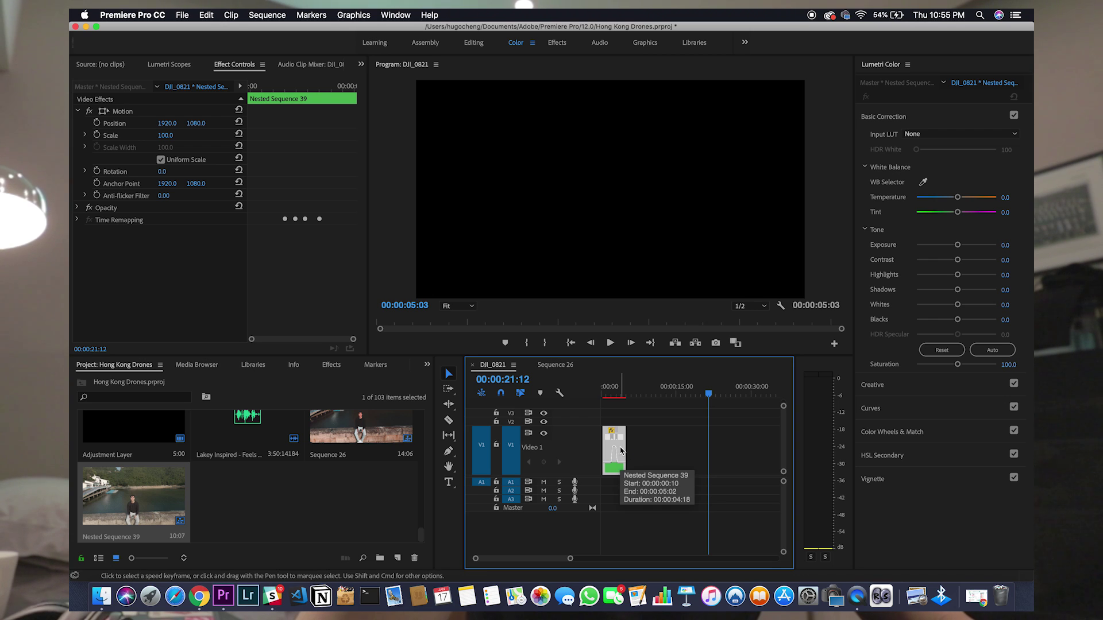
{"action": "key", "text": "super+c"}
{"action": "key", "text": "super+v"}
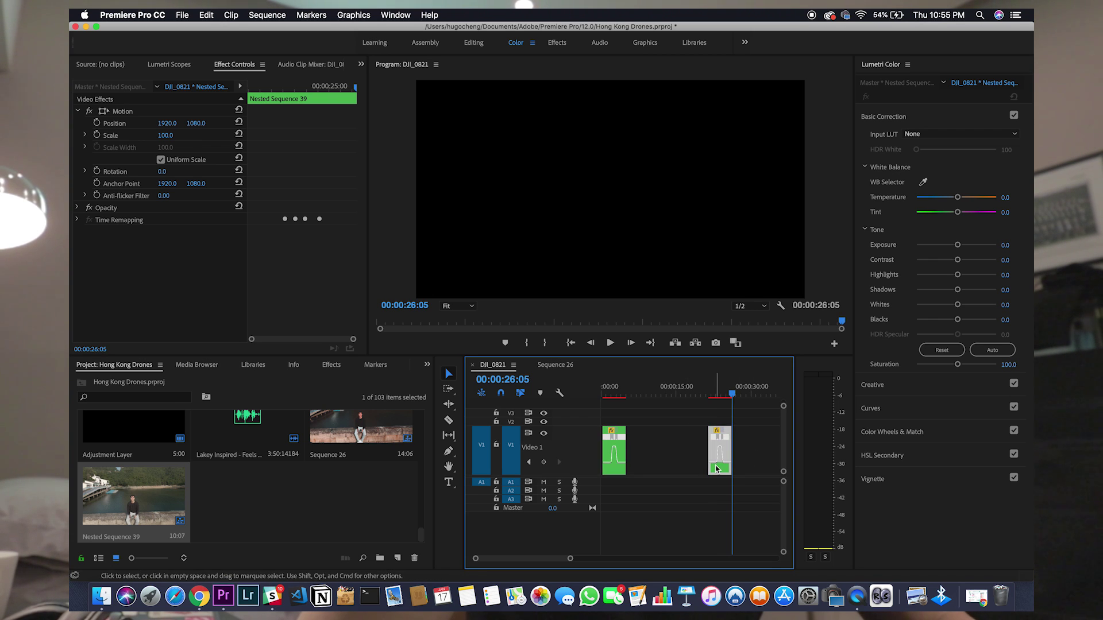
{"action": "left_click_drag", "start_coordinate": [726, 432], "coordinate": [648, 447]}
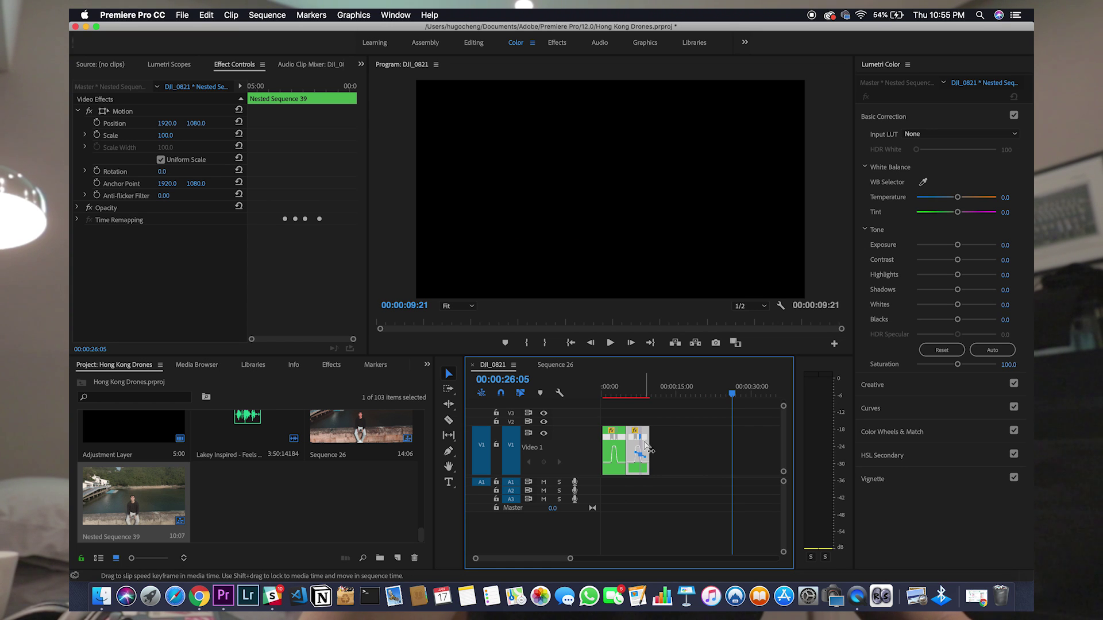
Step: Turn on Reverse Speed for the second Nested Sequence 39 copy in Speed/Duration
{"action": "right_click", "coordinate": [633, 448]}
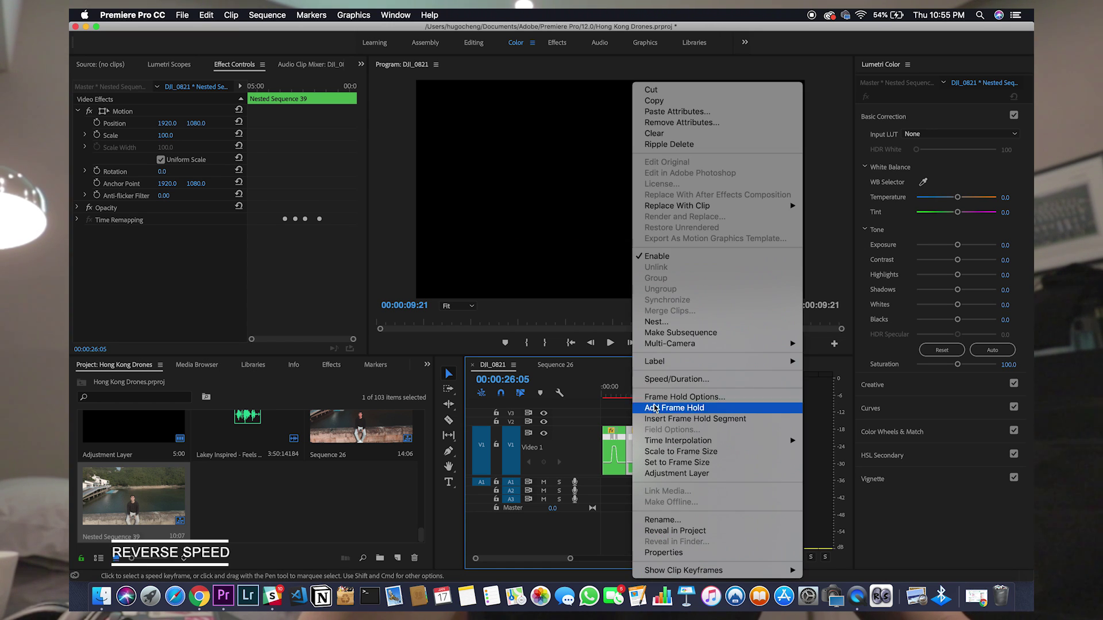
{"action": "left_click", "coordinate": [659, 380]}
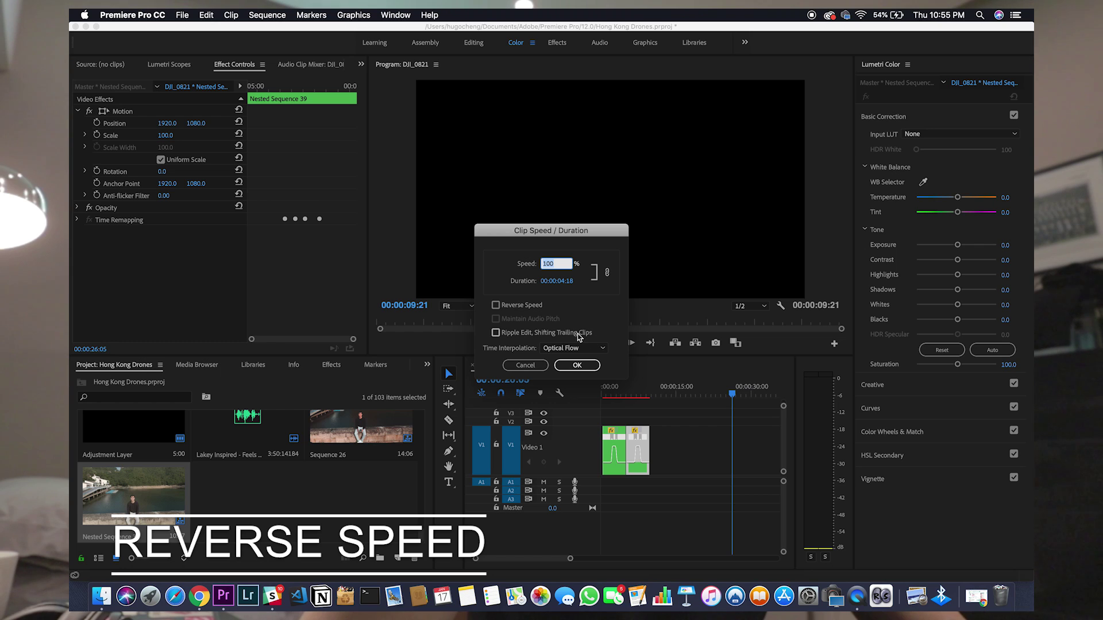
{"action": "left_click", "coordinate": [495, 306]}
{"action": "left_click", "coordinate": [576, 366]}
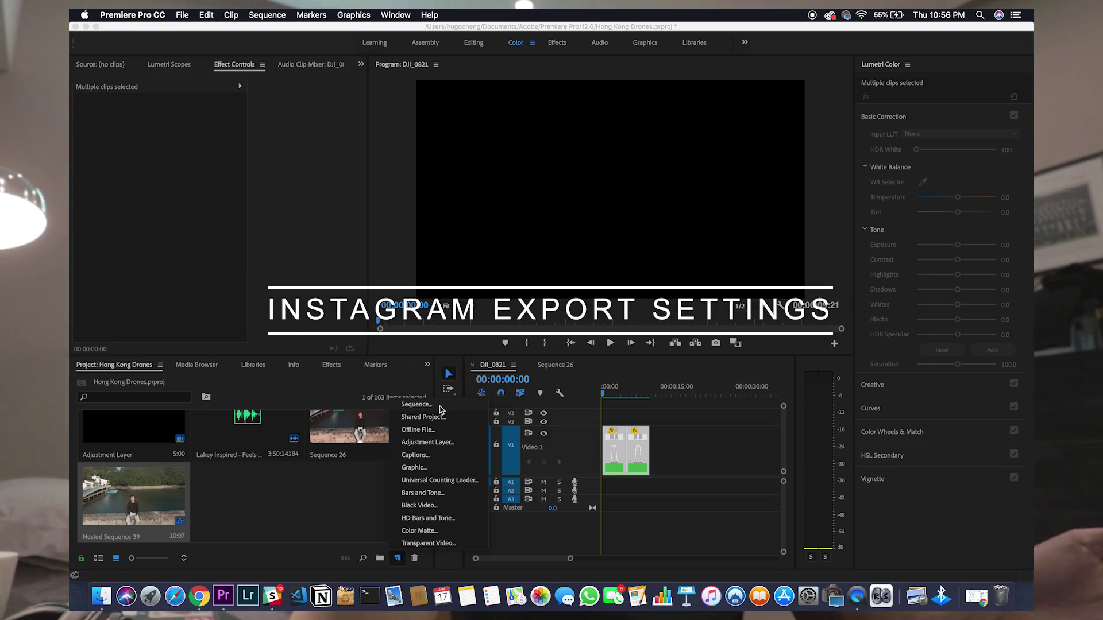
Step: Create Sequence 27 with a custom 1080 × 1350 (4:5) frame size
{"action": "left_click", "coordinate": [416, 405]}
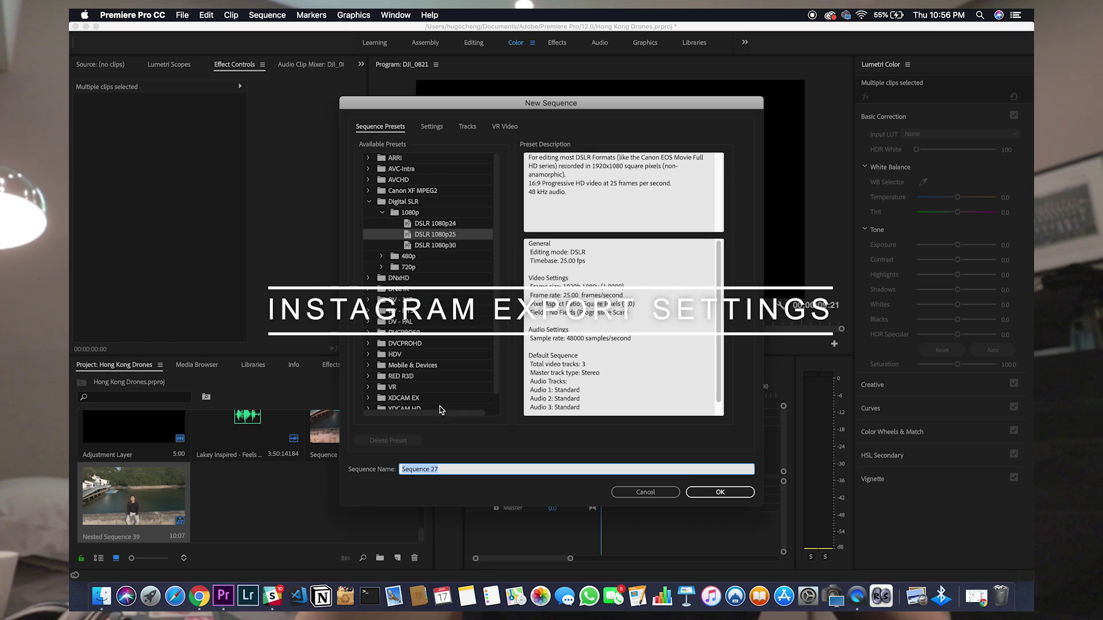
{"action": "left_click", "coordinate": [439, 134]}
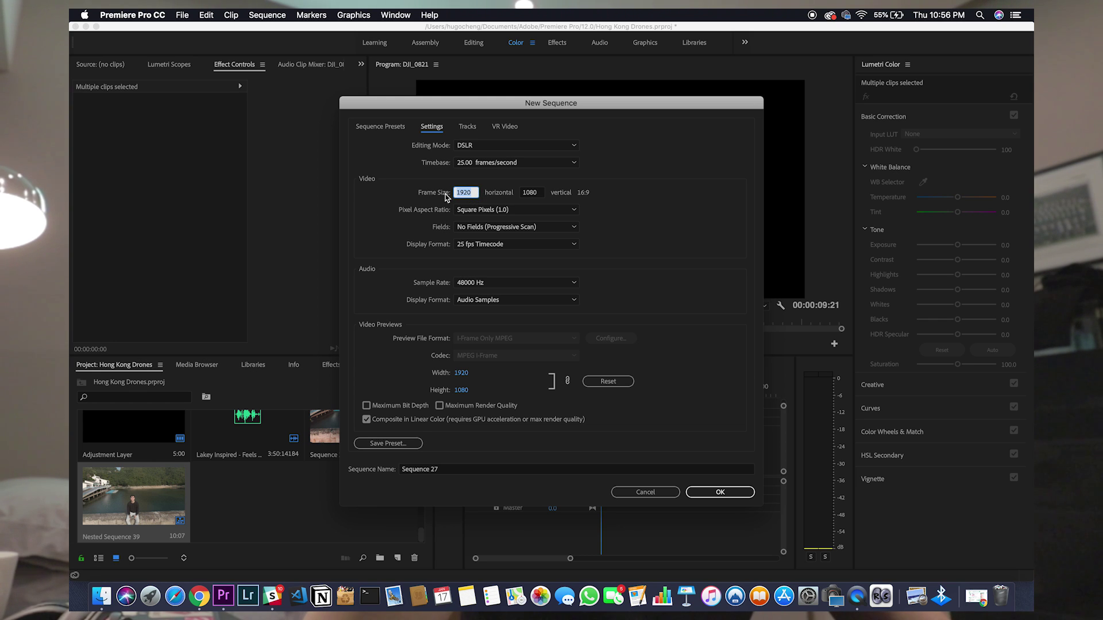
{"action": "type", "text": "1080"}
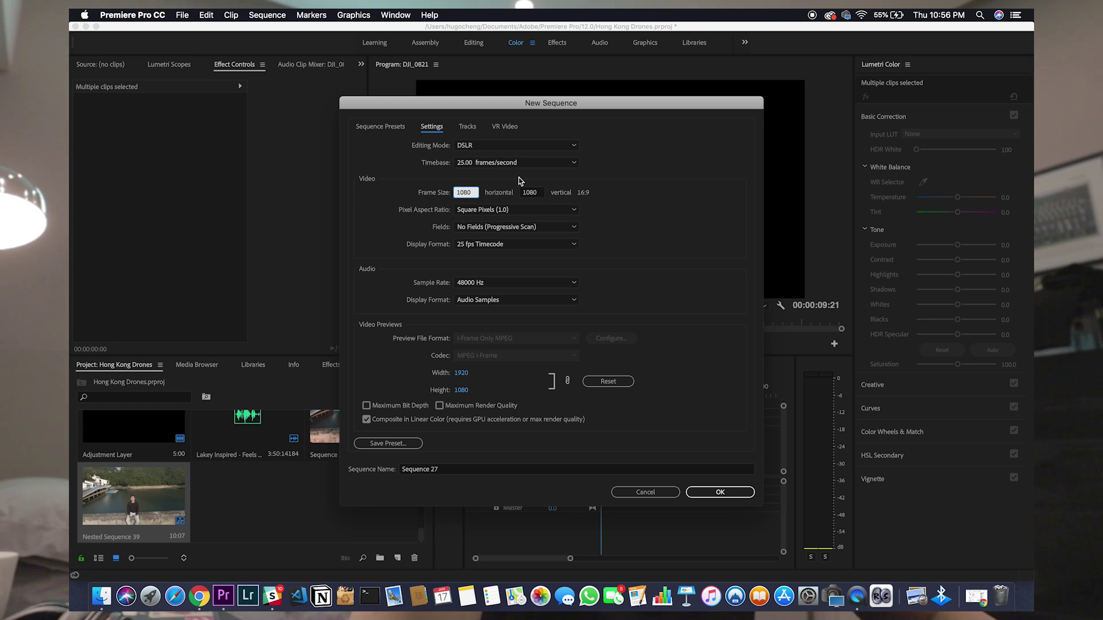
{"action": "key", "text": "Tab"}
{"action": "type", "text": "1"}
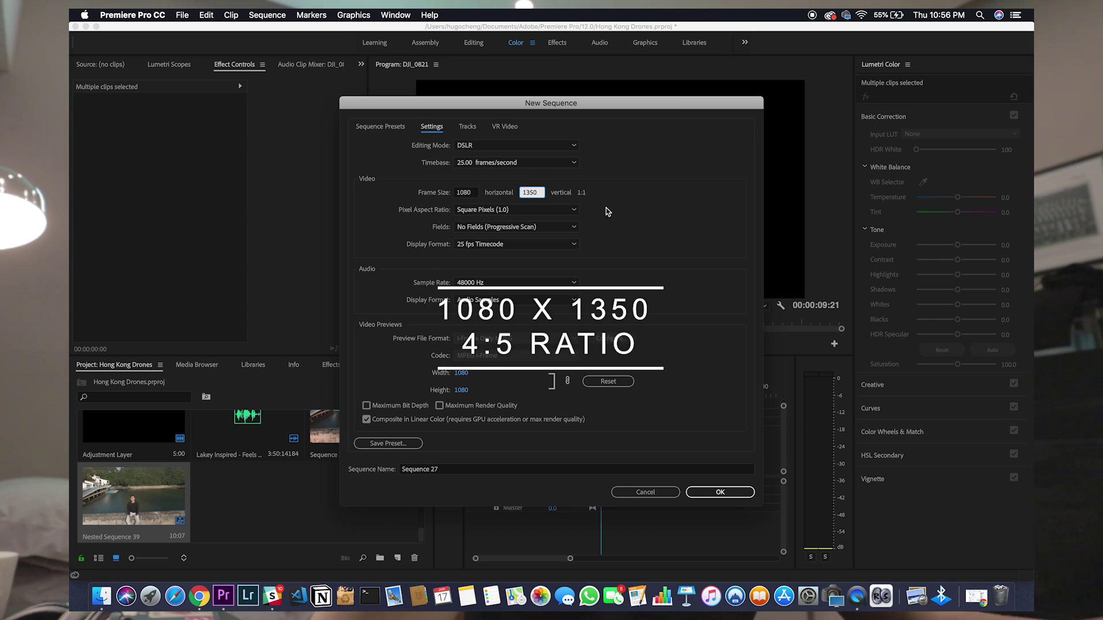
{"action": "left_click", "coordinate": [587, 203]}
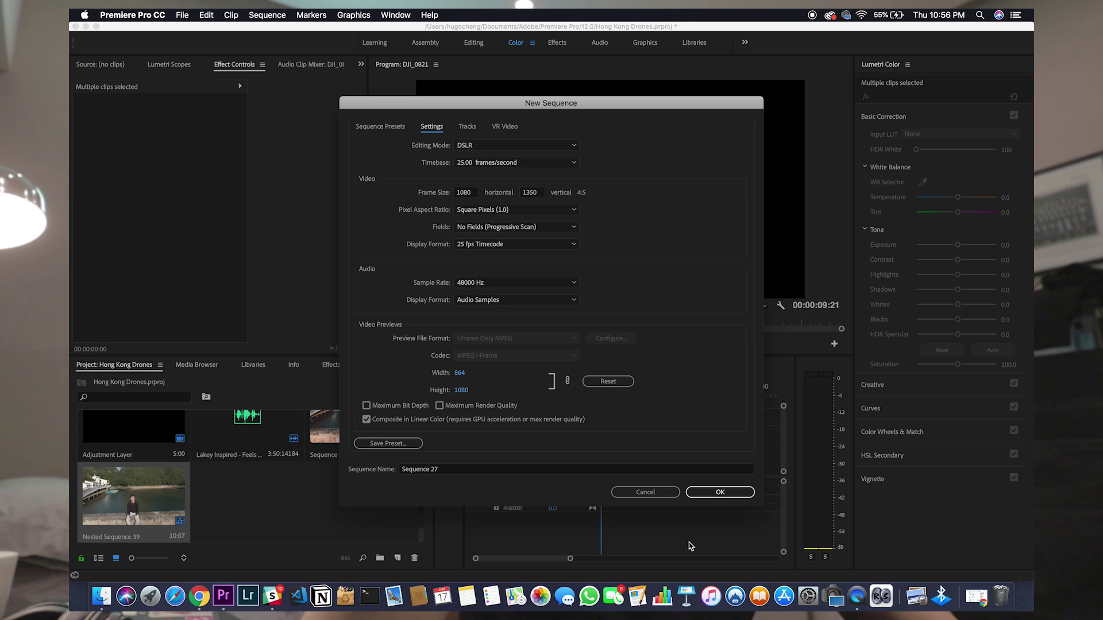
{"action": "left_click", "coordinate": [718, 492]}
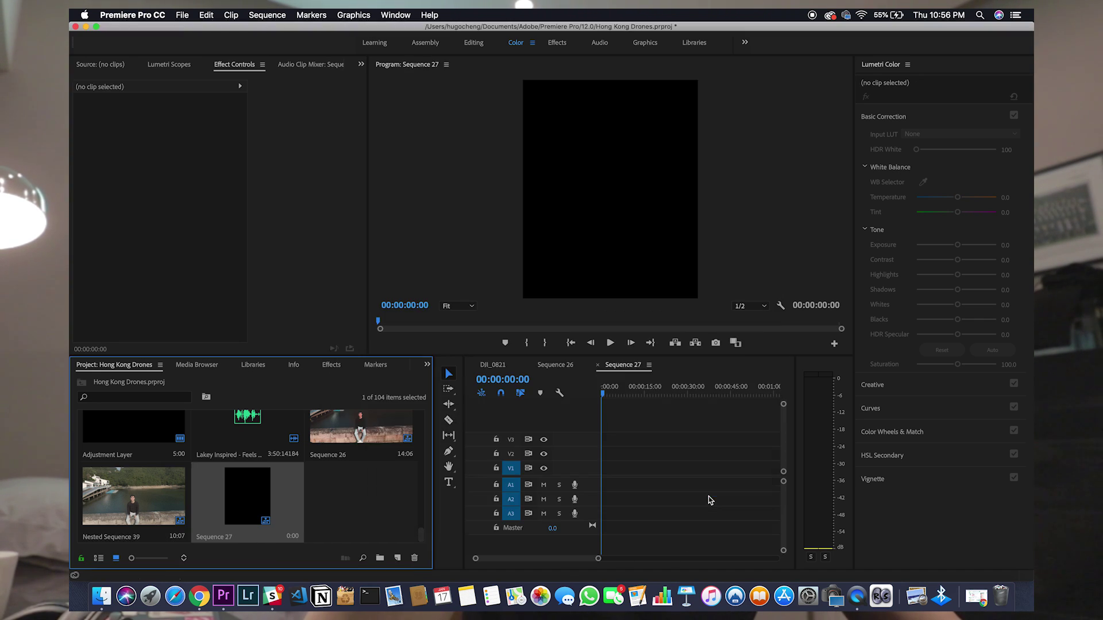
Step: Copy both DJI_0821 clips, paste them twice into Sequence 27, and rewind the playhead
{"action": "left_click", "coordinate": [493, 366]}
{"action": "left_click_drag", "start_coordinate": [694, 420], "coordinate": [611, 488]}
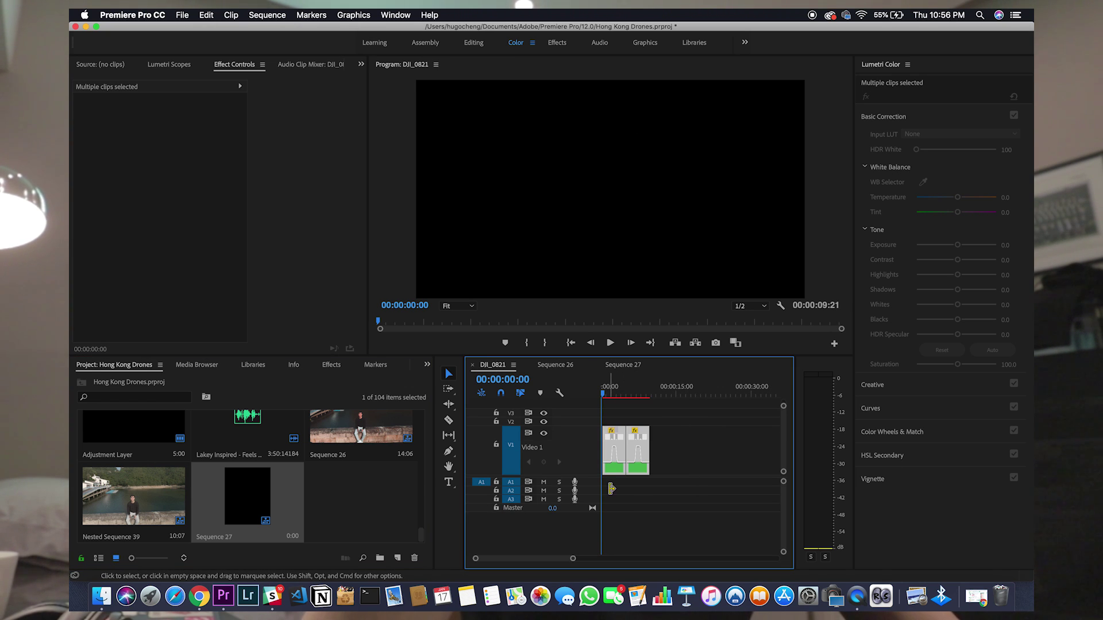
{"action": "left_click", "coordinate": [621, 365]}
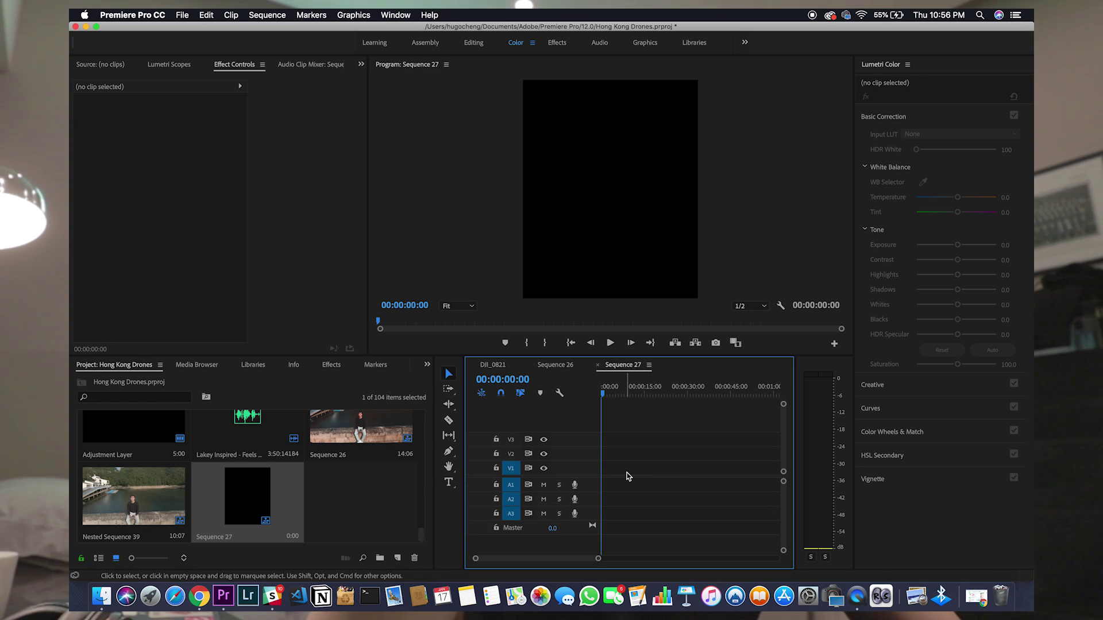
{"action": "key", "text": "super+v"}
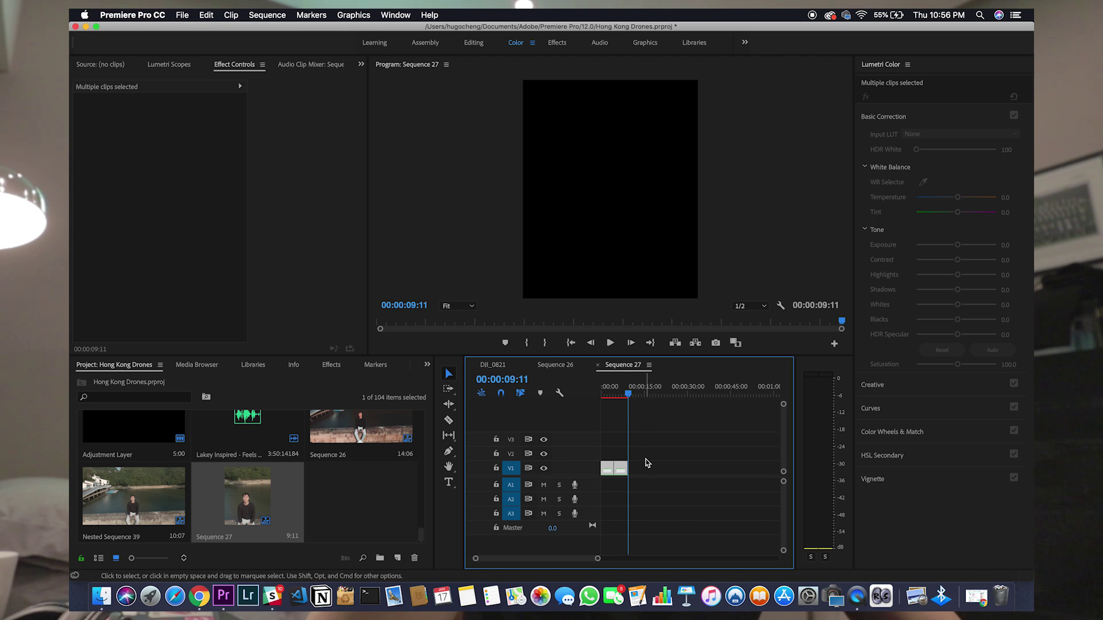
{"action": "key", "text": "super+v"}
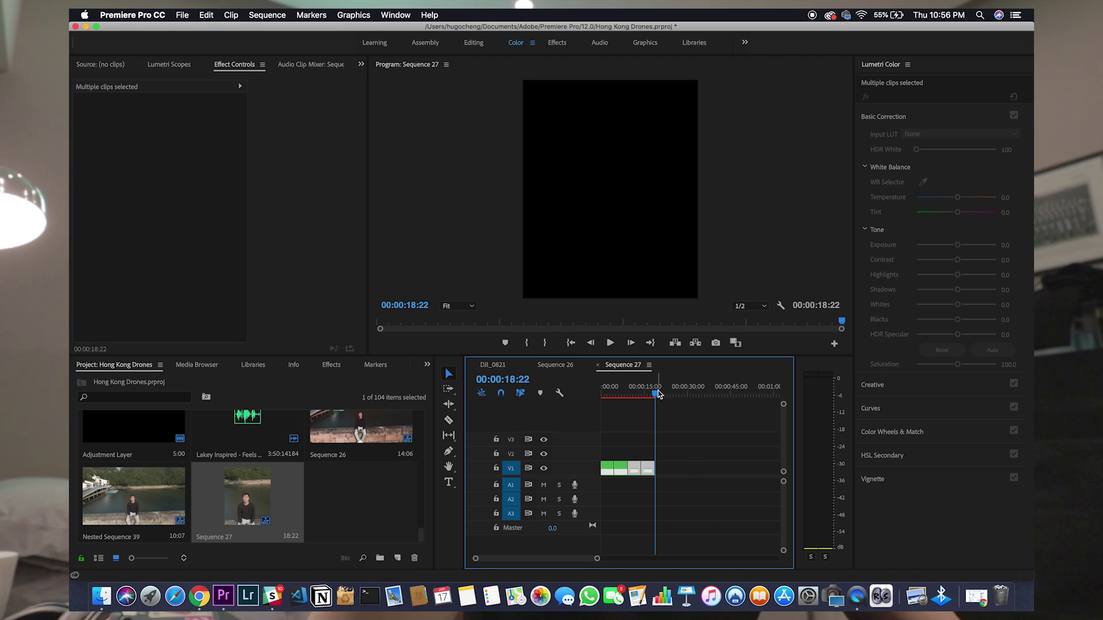
{"action": "left_click_drag", "start_coordinate": [657, 394], "coordinate": [598, 398]}
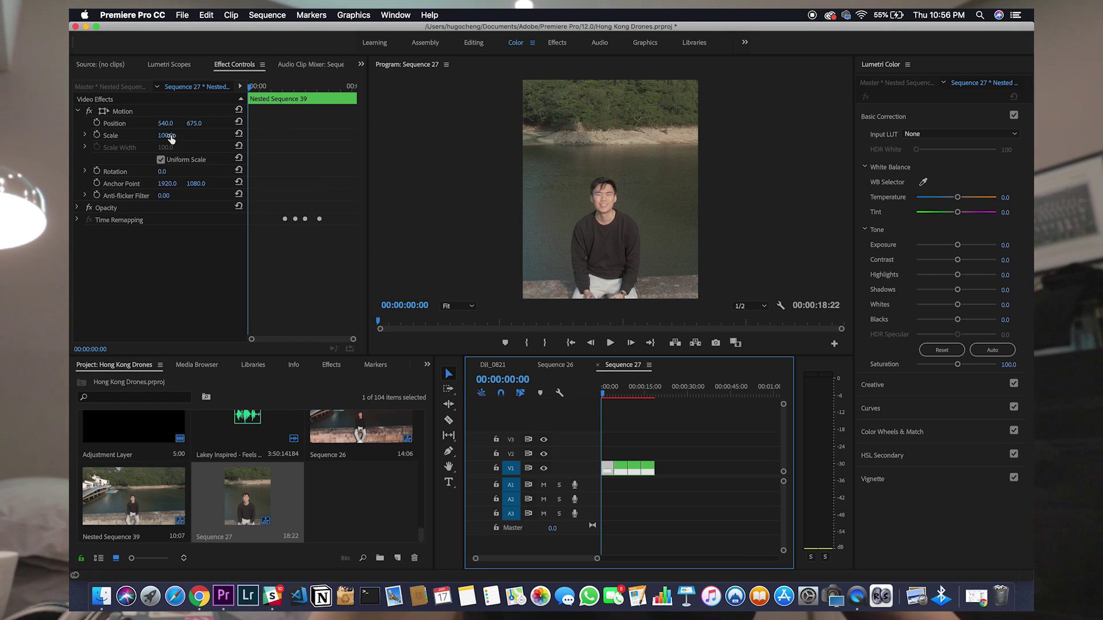
Step: Set the Motion Scale of the first two clips in Sequence 27 to 62.5
{"action": "left_click", "coordinate": [167, 136]}
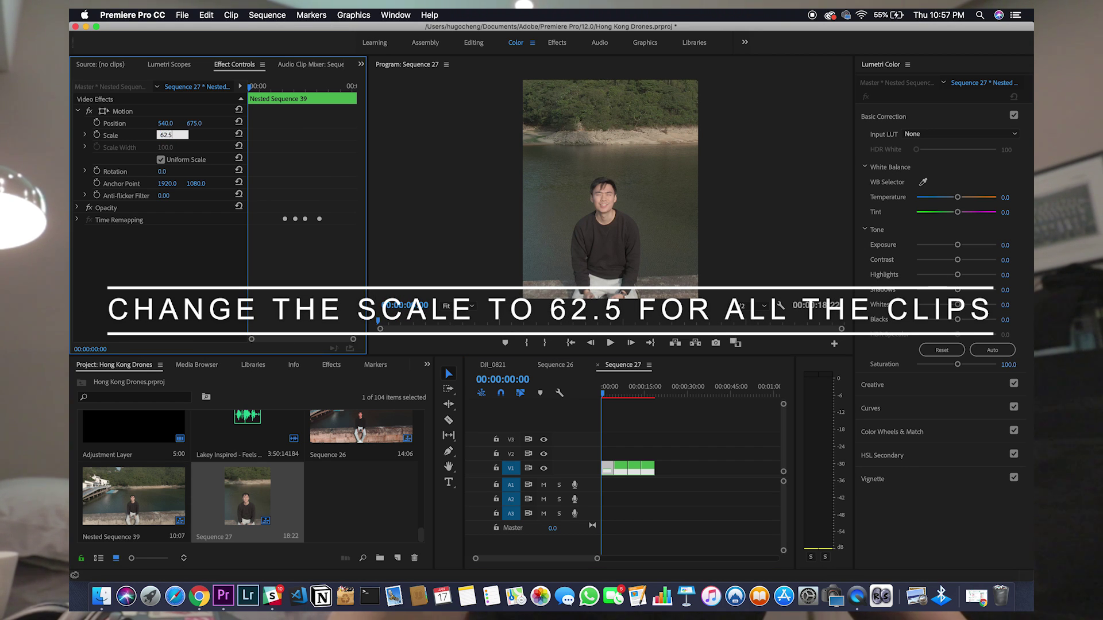
{"action": "key", "text": "Return"}
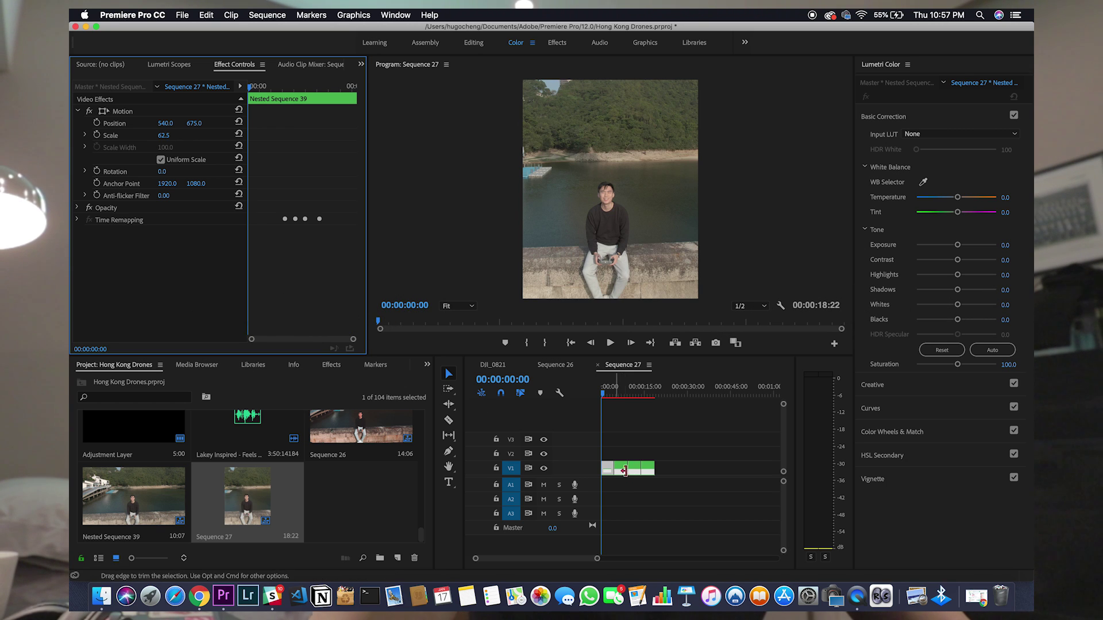
{"action": "left_click", "coordinate": [484, 418]}
{"action": "key", "text": "super+z"}
{"action": "left_click", "coordinate": [171, 134]}
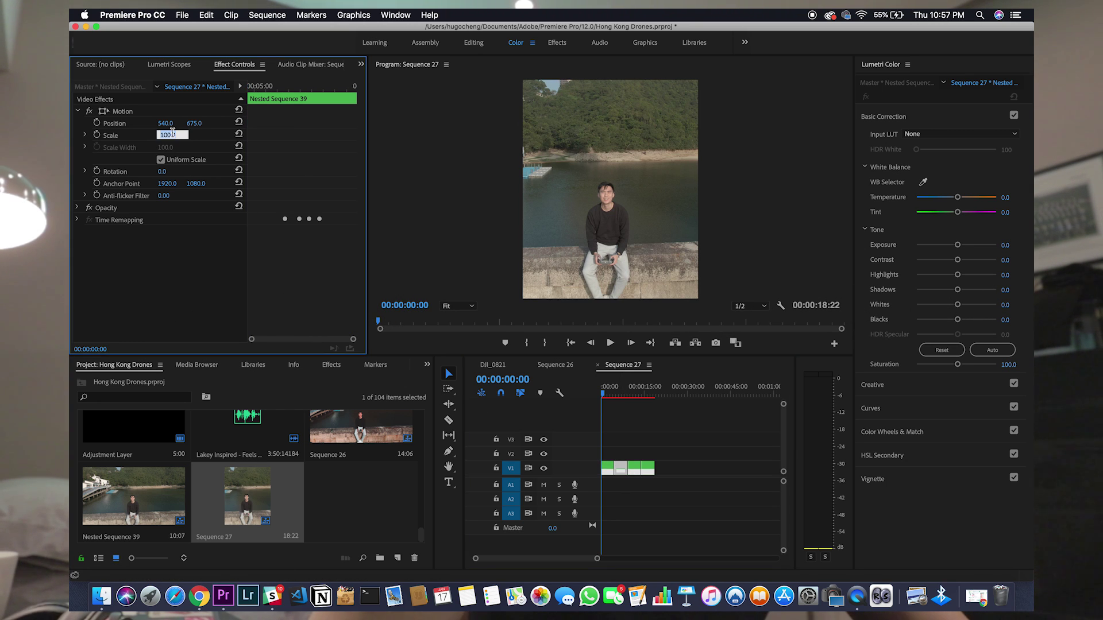
{"action": "type", "text": "62.5"}
{"action": "key", "text": "Return"}
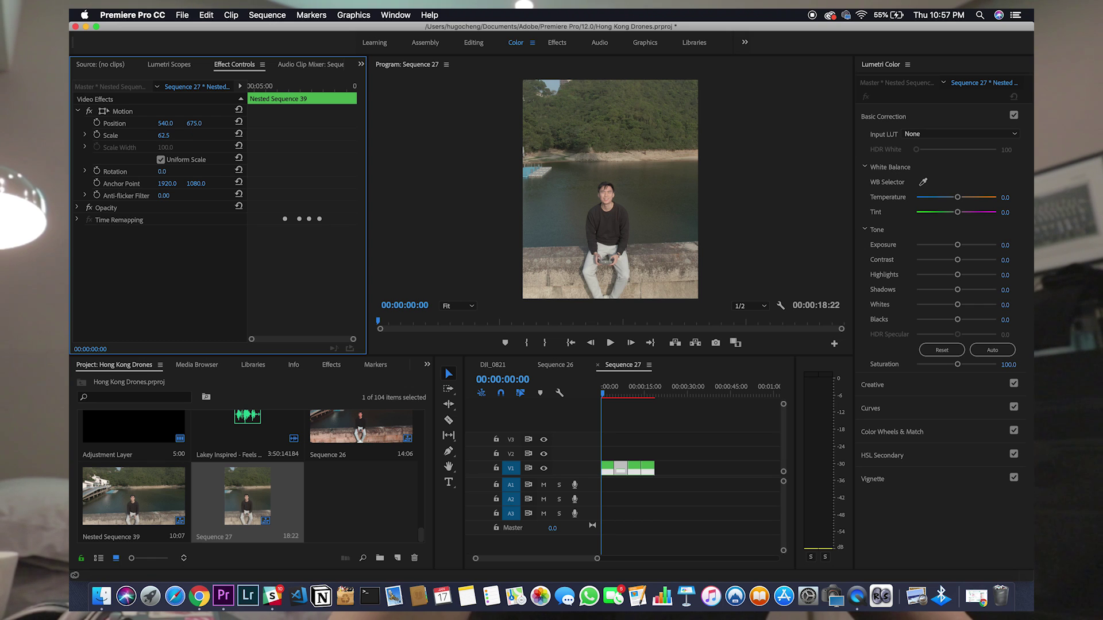
Step: Scale the remaining clips to 62.5 and scrub through Sequence 27 to check
{"action": "left_click", "coordinate": [640, 475]}
{"action": "key", "text": "super+z"}
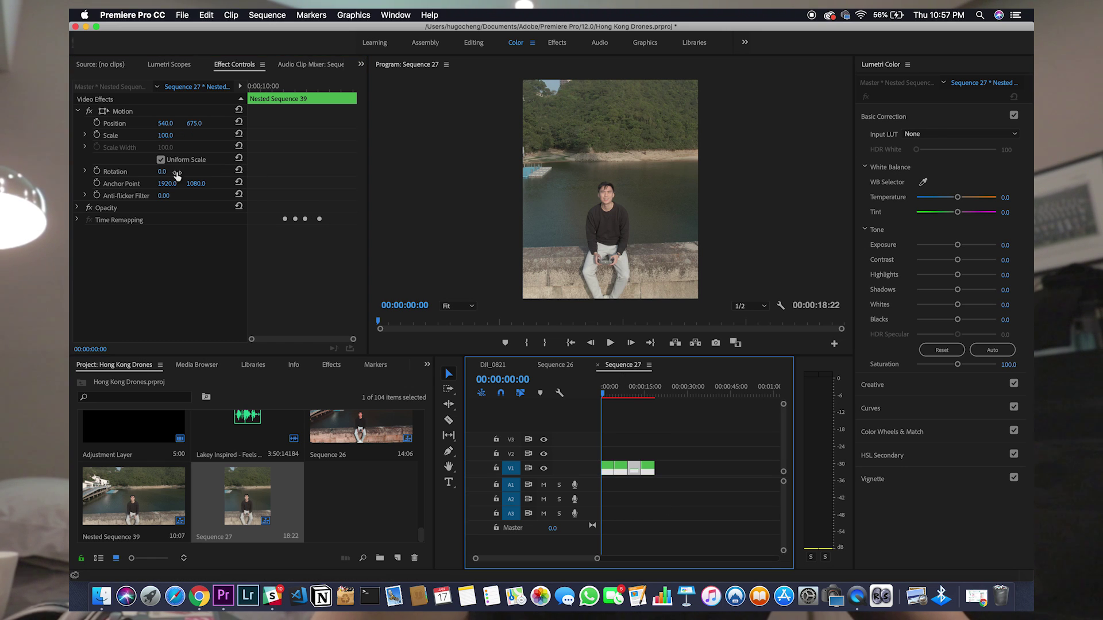
{"action": "left_click", "coordinate": [166, 135]}
{"action": "type", "text": "62.5"}
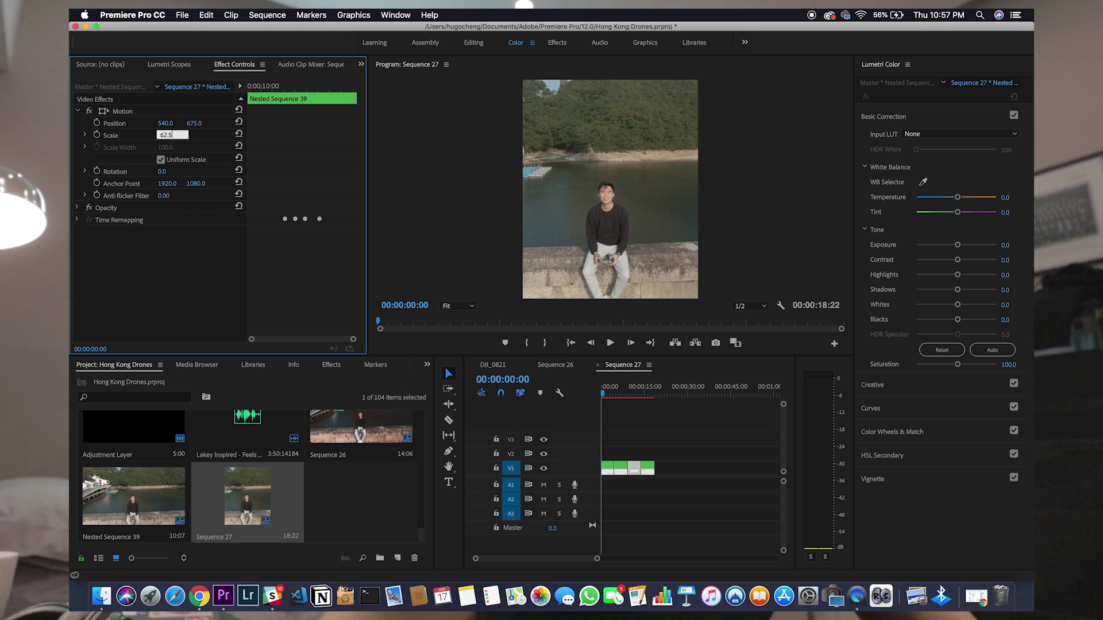
{"action": "key", "text": "Return"}
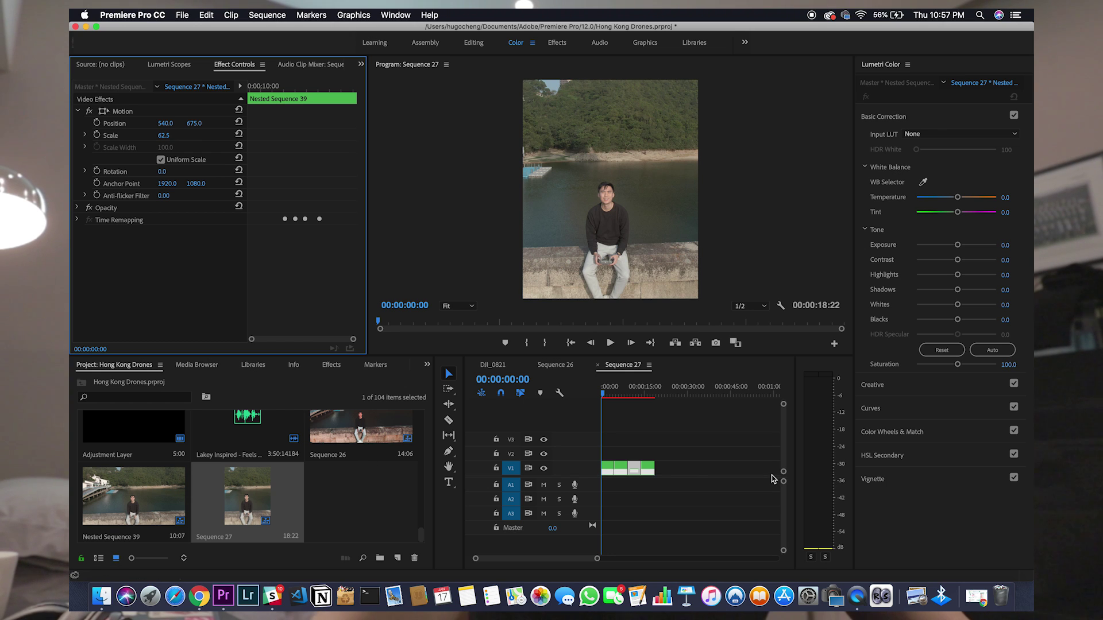
{"action": "left_click", "coordinate": [664, 471]}
{"action": "key", "text": "super+z"}
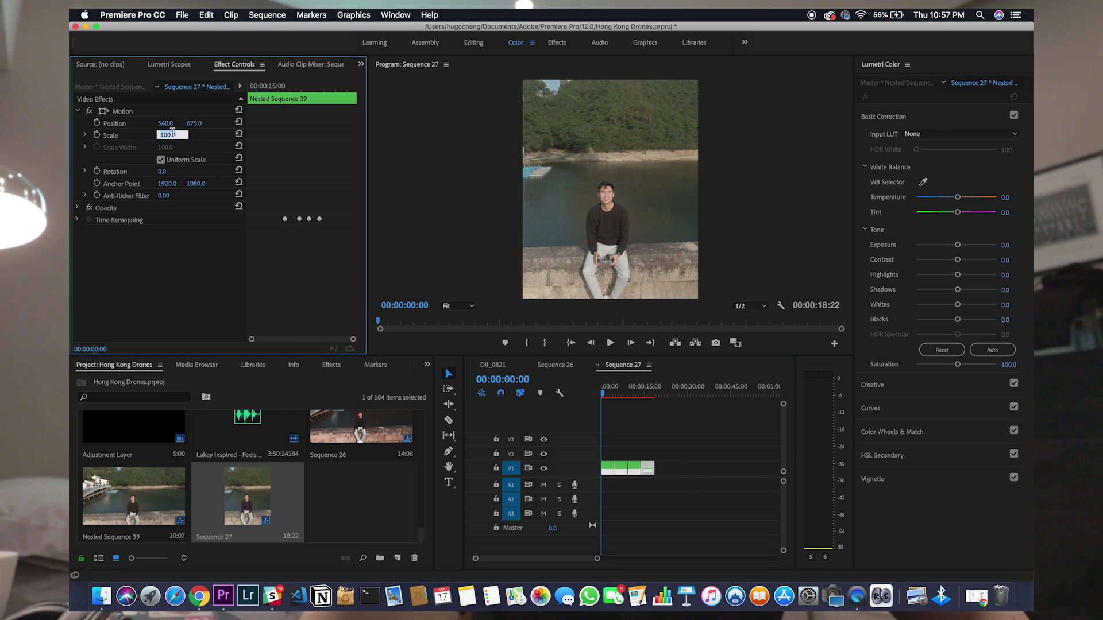
{"action": "type", "text": "62.5"}
{"action": "key", "text": "Return"}
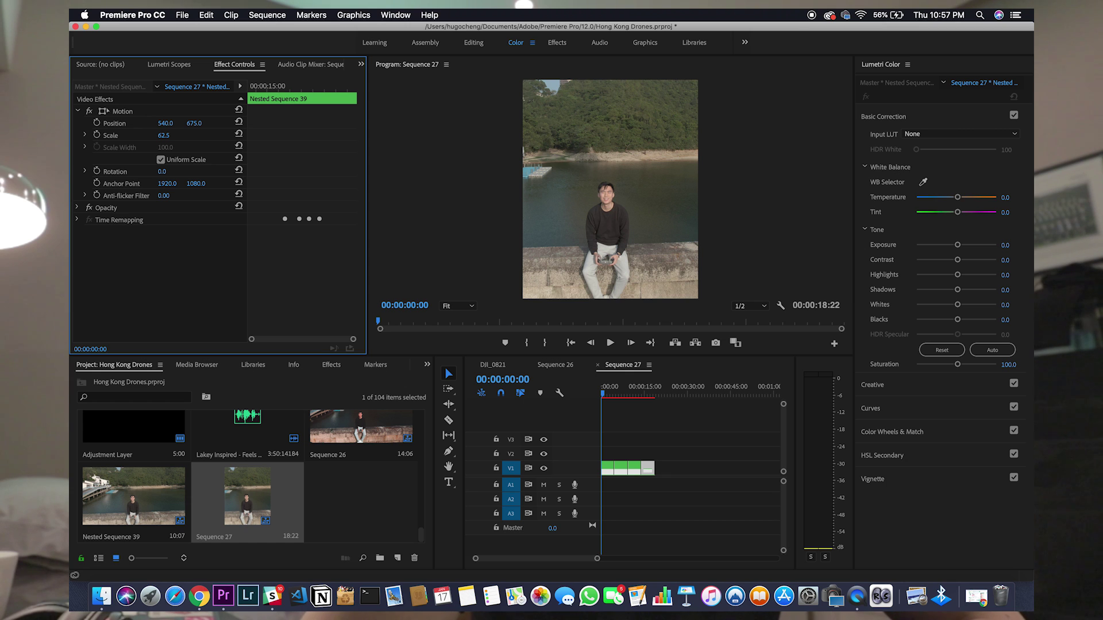
{"action": "mouse_move", "coordinate": [603, 395]}
{"action": "left_mouse_down"}
{"action": "mouse_move", "coordinate": [648, 397]}
{"action": "mouse_move", "coordinate": [595, 402]}
{"action": "left_mouse_up"}
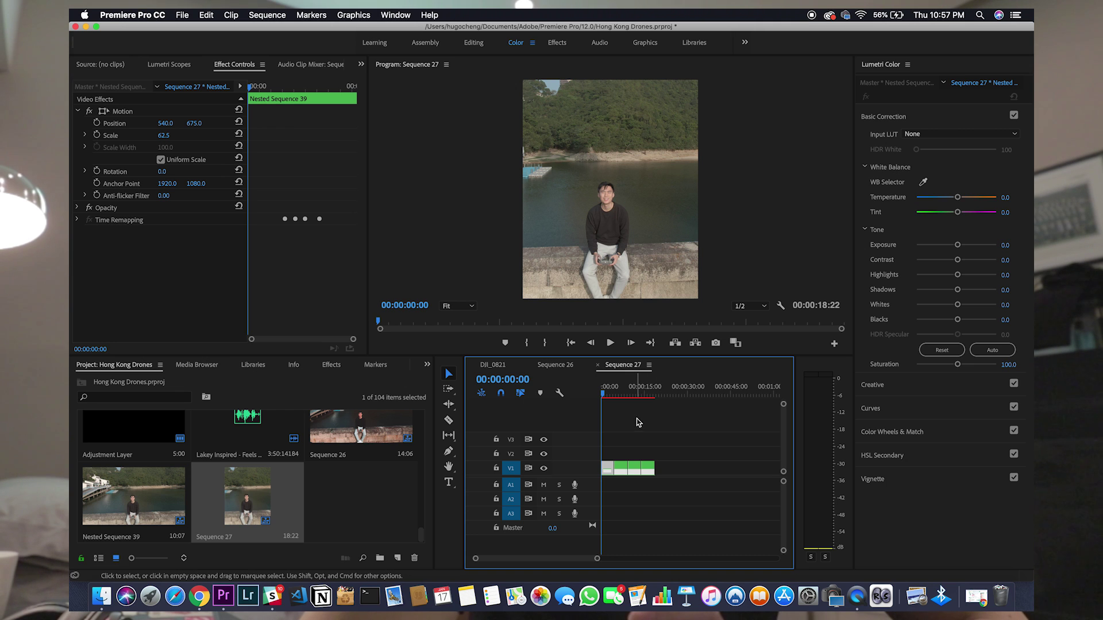
Step: Create a 1080×1350 Adjustment Layer and drop it on V2 above the drone clips
{"action": "left_click", "coordinate": [398, 559]}
{"action": "left_click", "coordinate": [443, 446]}
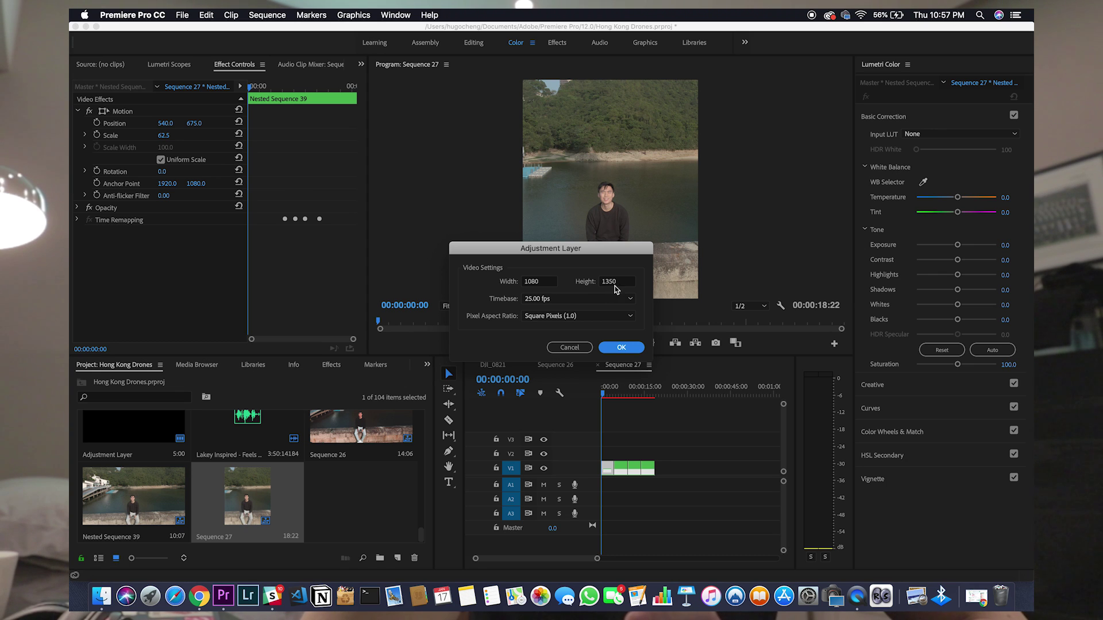
{"action": "left_click", "coordinate": [622, 348]}
{"action": "left_click_drag", "start_coordinate": [352, 515], "coordinate": [654, 454]}
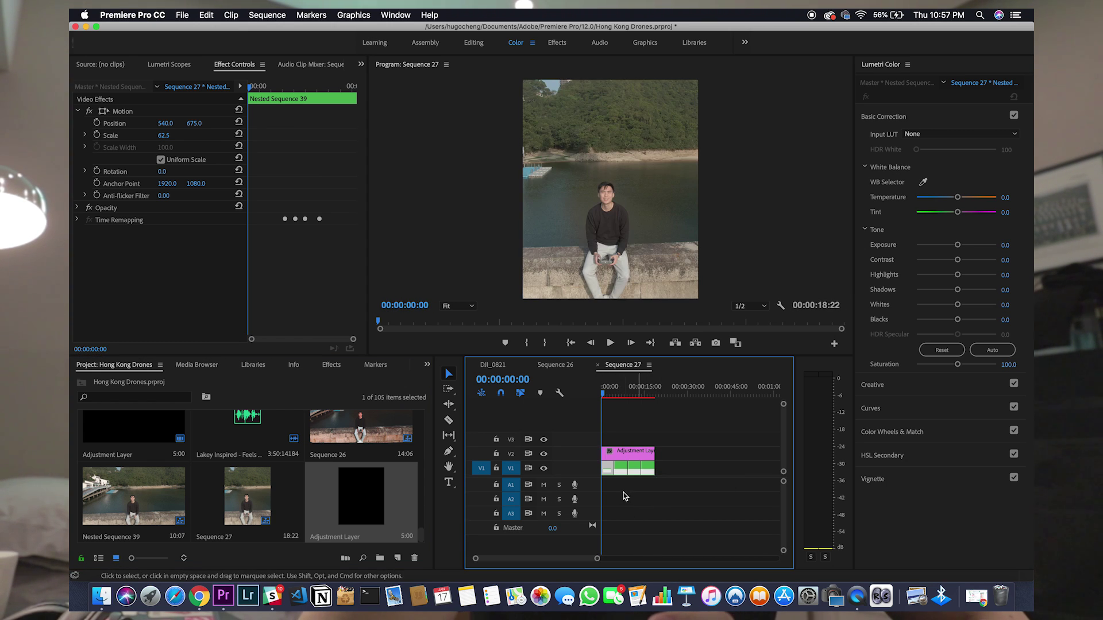
Step: Set the adjustment layer's Lumetri Contrast to 70, Highlights to -68.6 and Shadows to -30
{"action": "left_click", "coordinate": [621, 459]}
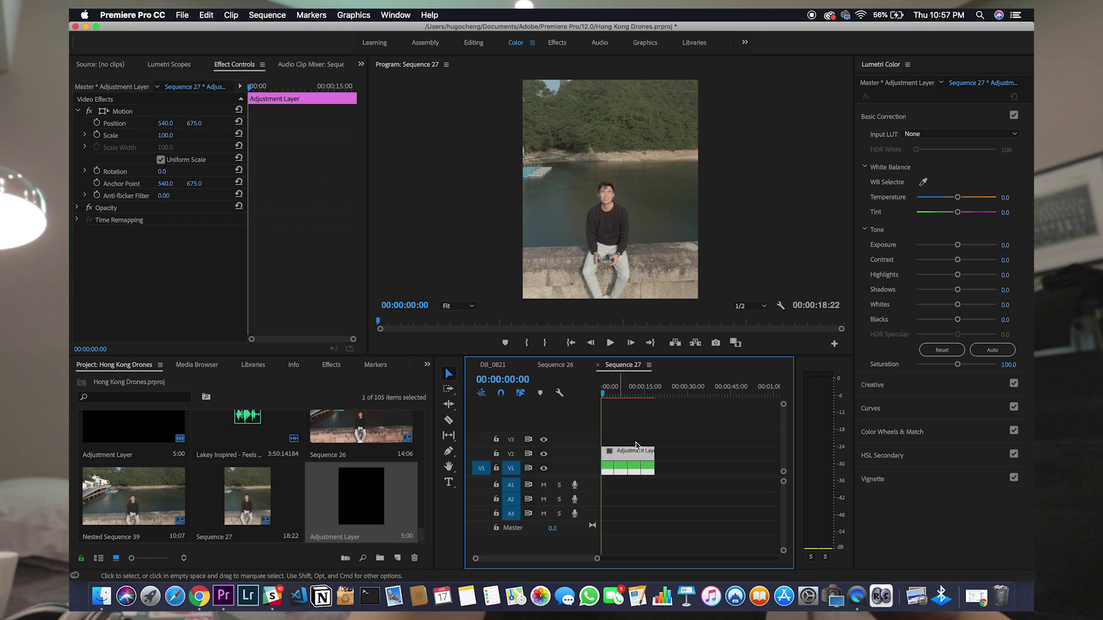
{"action": "left_click_drag", "start_coordinate": [957, 265], "coordinate": [982, 264]}
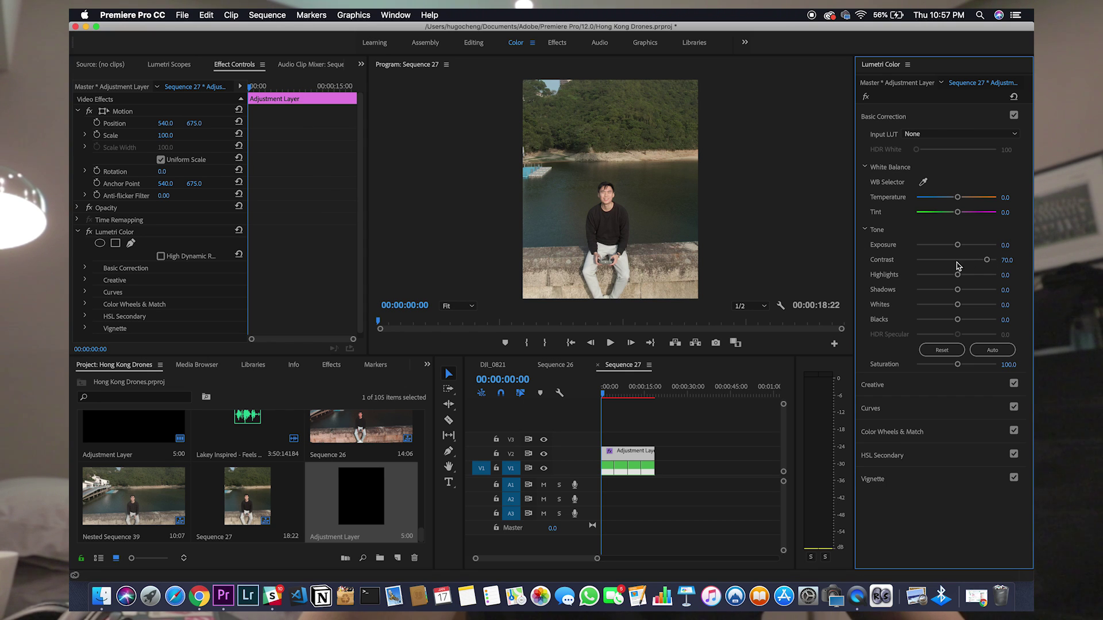
{"action": "left_click_drag", "start_coordinate": [953, 278], "coordinate": [929, 279]}
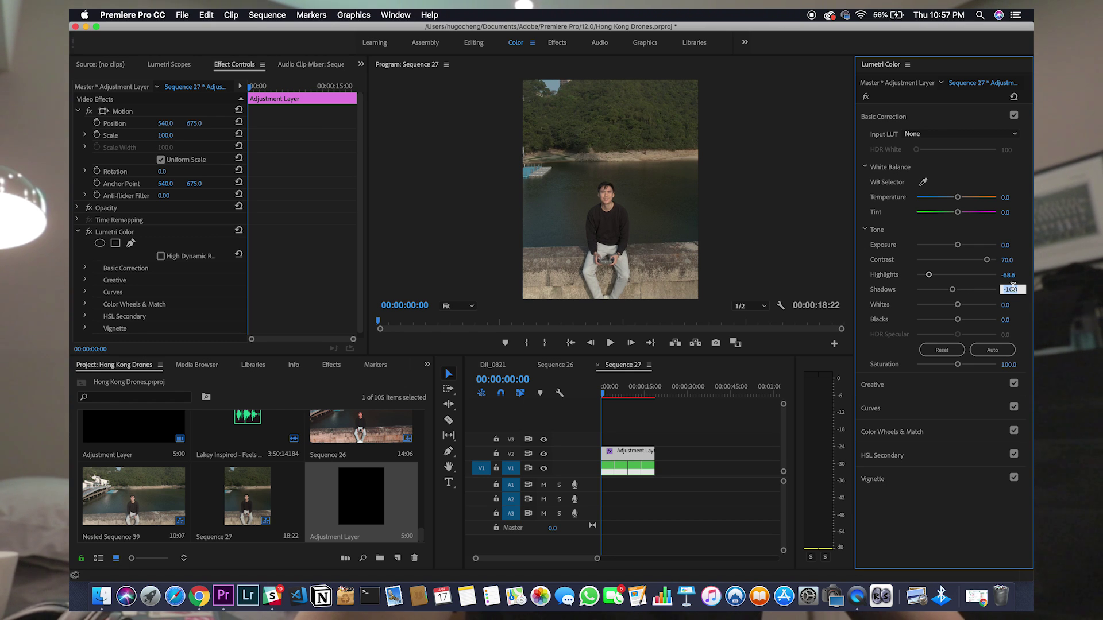
{"action": "key", "text": "Return"}
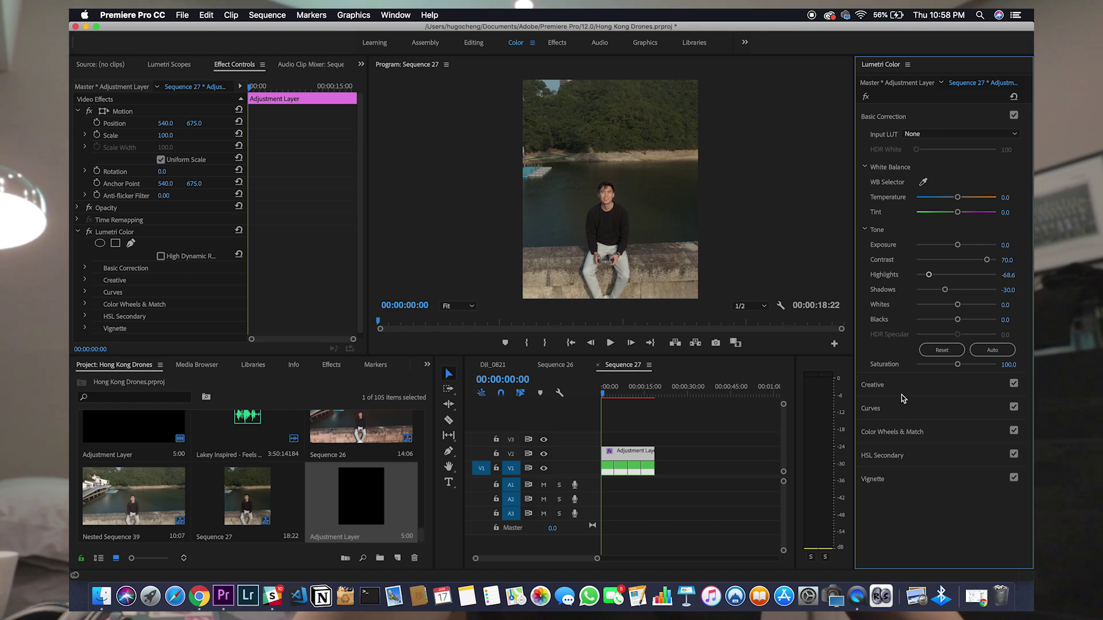
{"action": "left_click", "coordinate": [903, 414]}
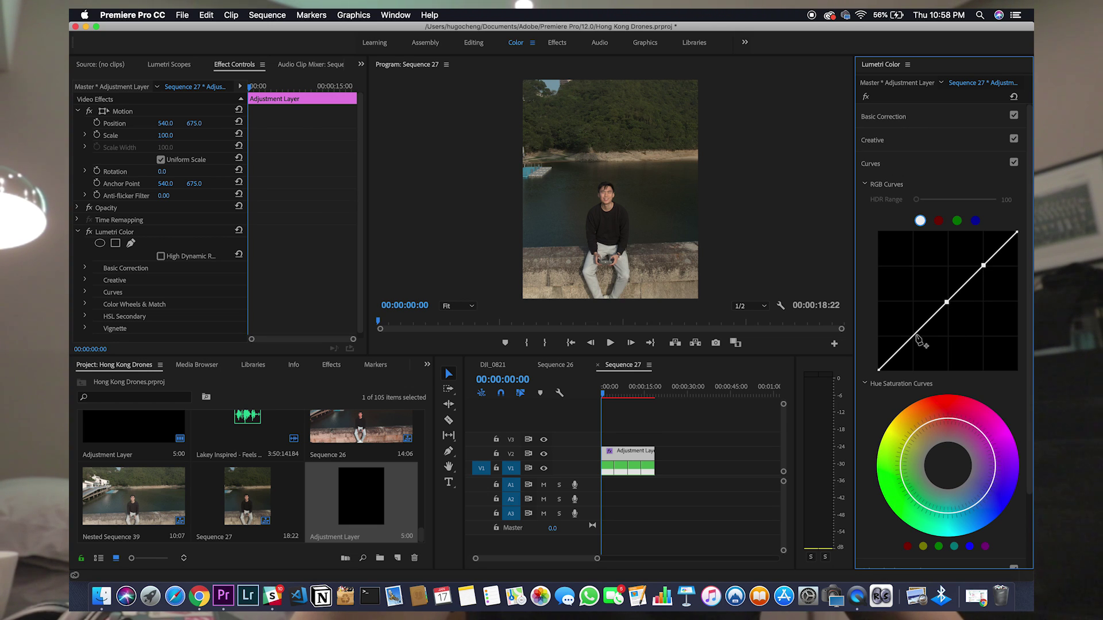
Step: Shape an S-curve on the RGB curve, then play back Sequence 27 to preview
{"action": "left_click_drag", "start_coordinate": [917, 342], "coordinate": [918, 345]}
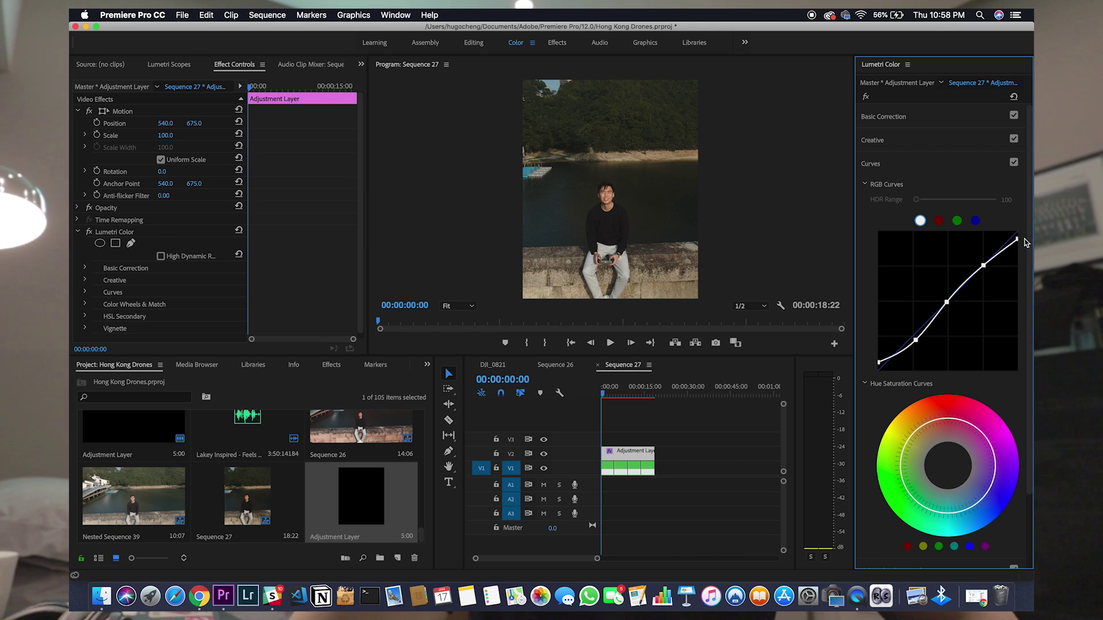
{"action": "left_click_drag", "start_coordinate": [984, 264], "coordinate": [982, 262]}
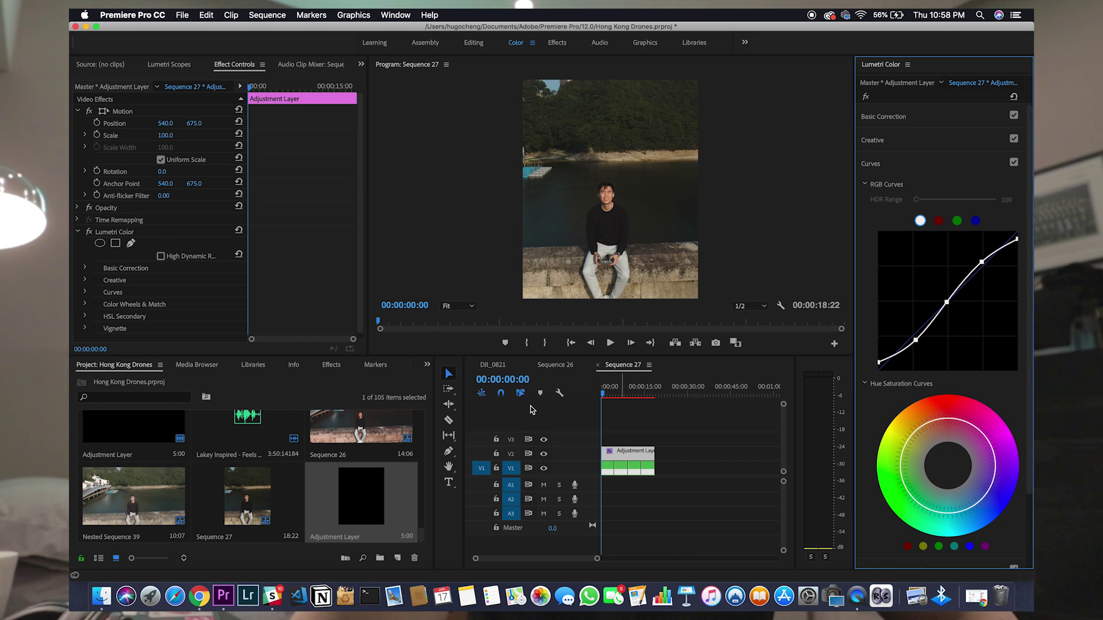
{"action": "left_click", "coordinate": [606, 348]}
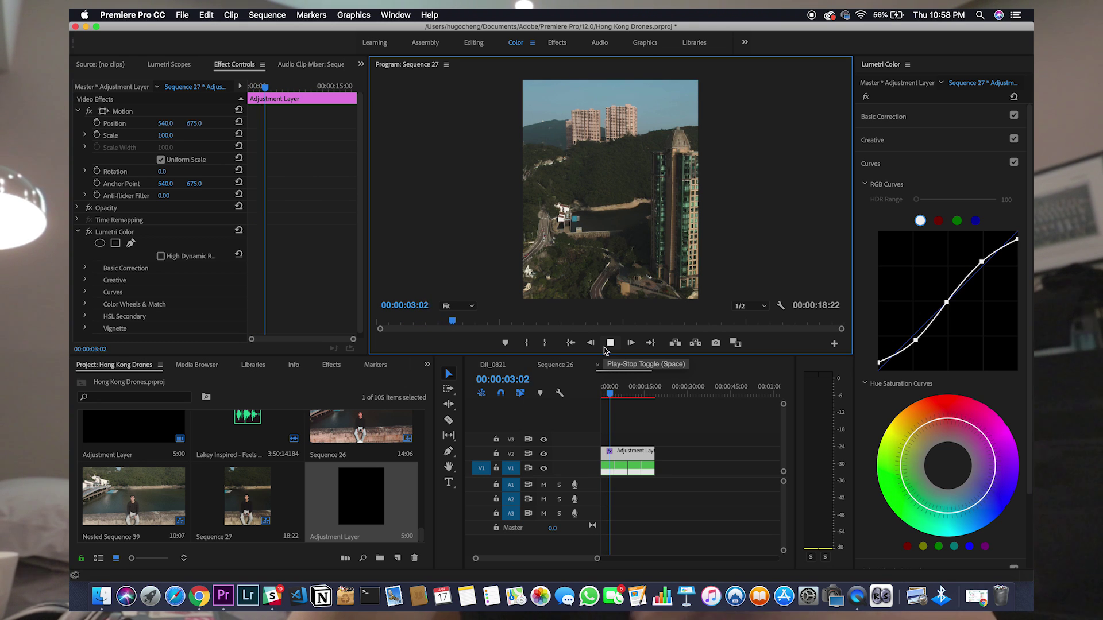
{"action": "left_click", "coordinate": [609, 343]}
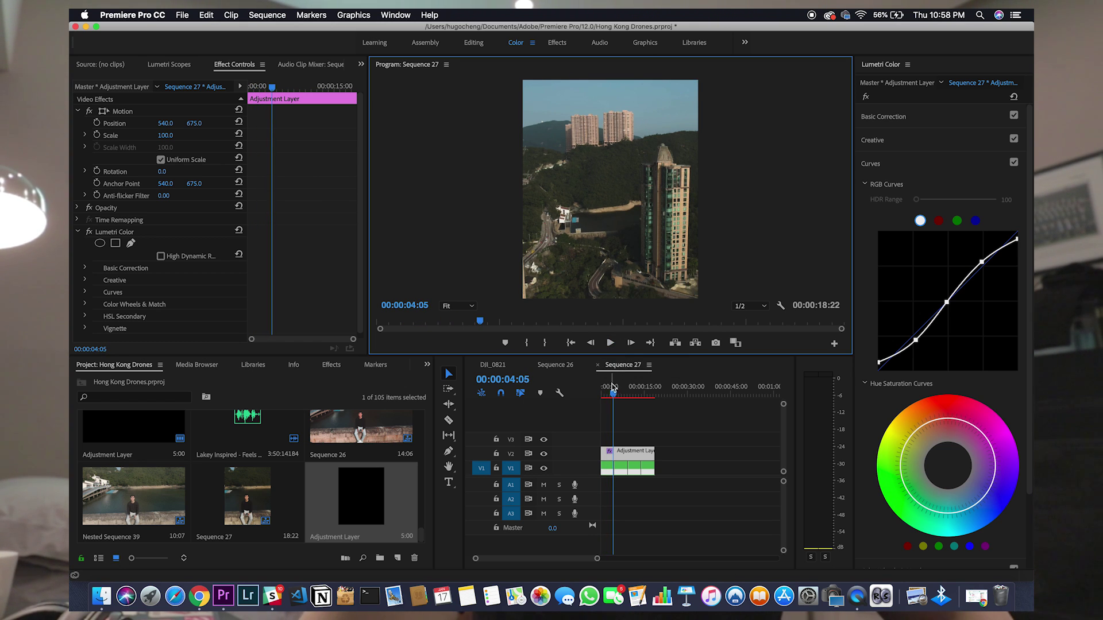
{"action": "left_click_drag", "start_coordinate": [613, 388], "coordinate": [577, 394]}
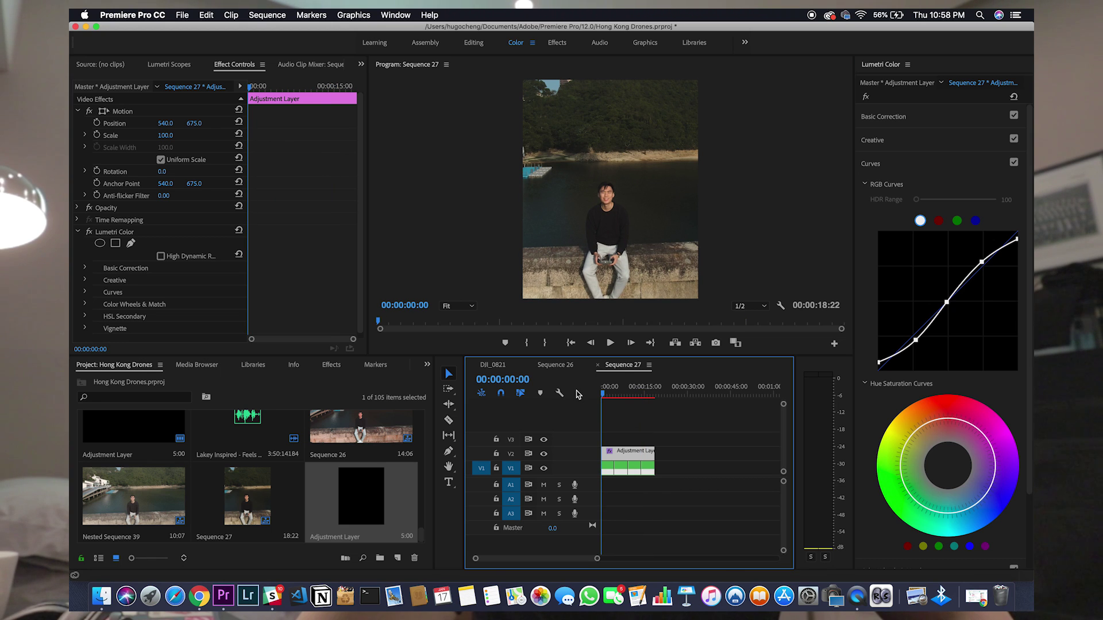
Step: Open the File > Export > Media settings for Sequence 27
{"action": "left_click", "coordinate": [182, 16]}
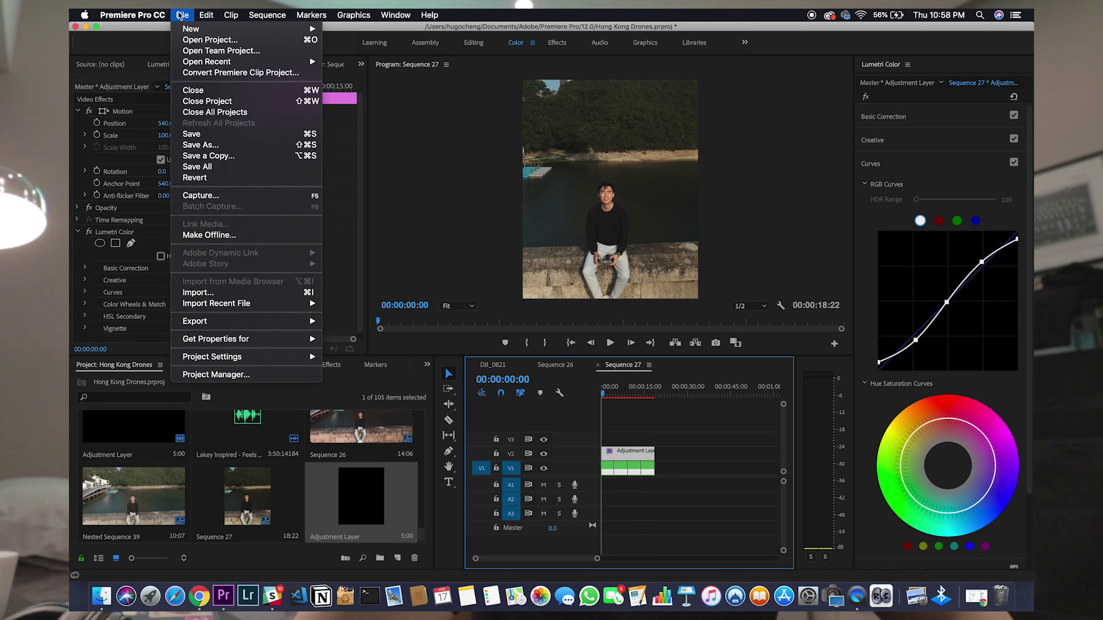
{"action": "mouse_move", "coordinate": [234, 326]}
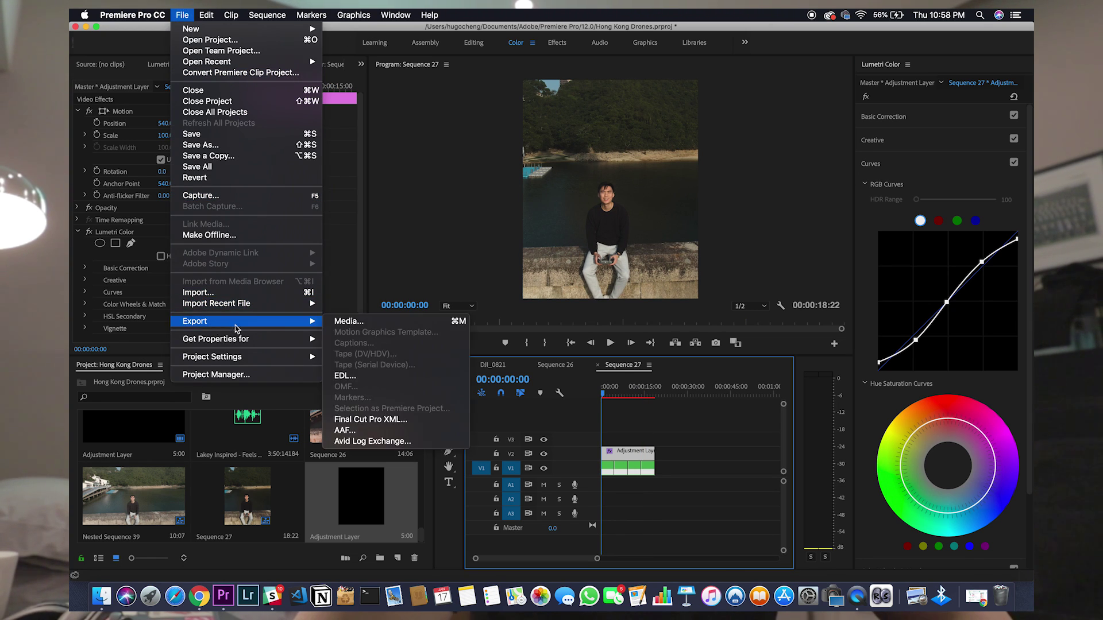
{"action": "left_click", "coordinate": [375, 330]}
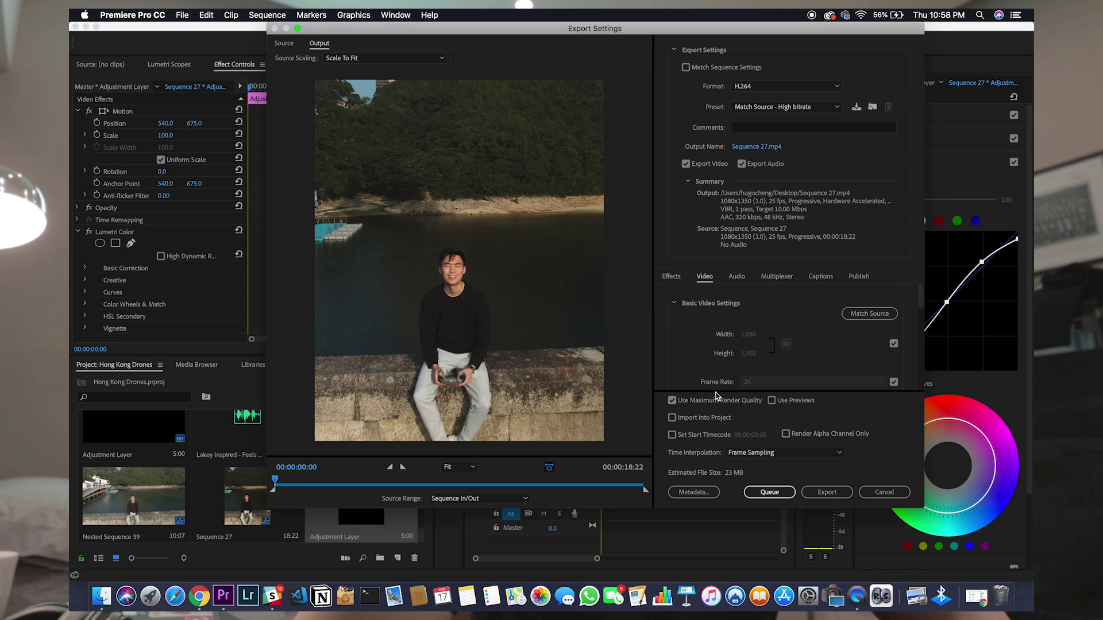
Step: Enable Render at Maximum Depth and bring up the Bitrate Encoding choices
{"action": "scroll", "coordinate": [796, 339], "scroll_direction": "down", "scroll_amount": 5}
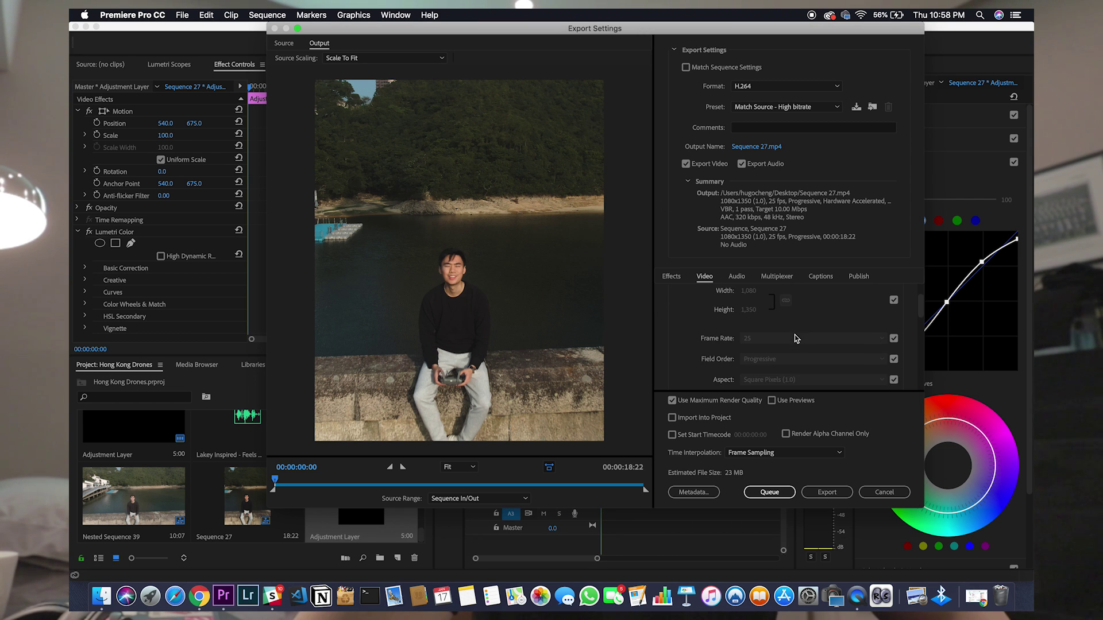
{"action": "scroll", "coordinate": [781, 323], "scroll_direction": "up", "scroll_amount": 1}
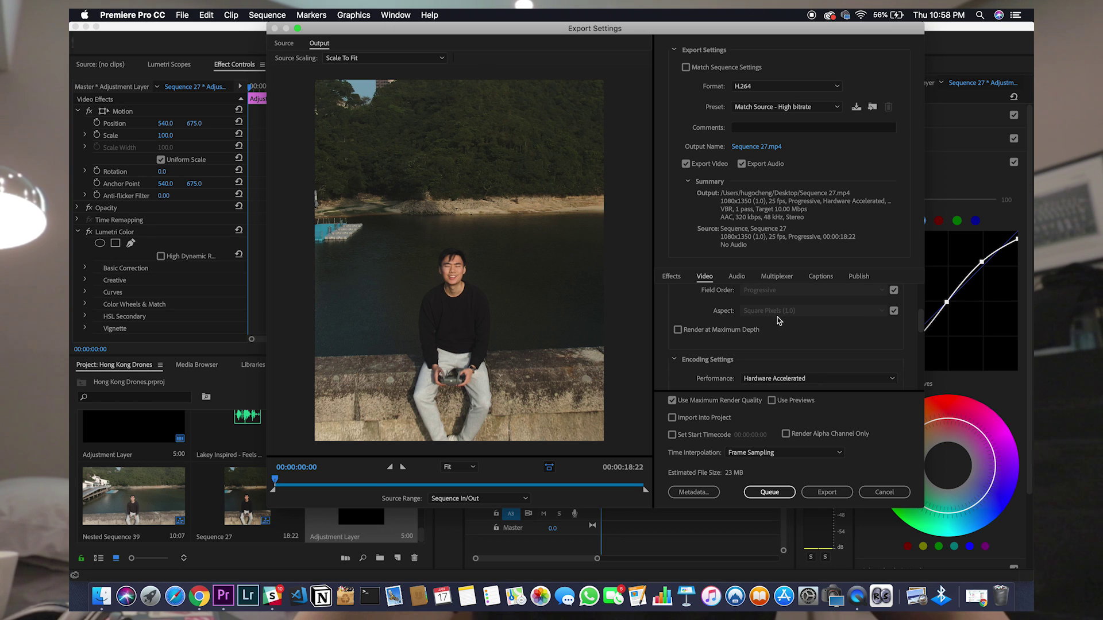
{"action": "scroll", "coordinate": [776, 317], "scroll_direction": "up", "scroll_amount": 1}
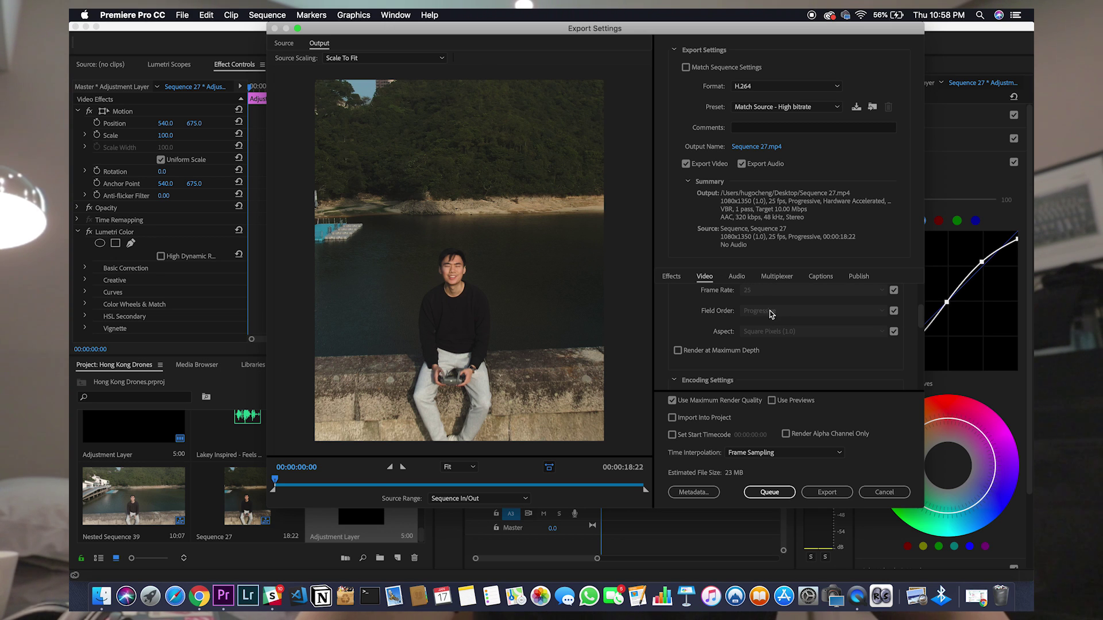
{"action": "left_click", "coordinate": [678, 352]}
{"action": "scroll", "coordinate": [786, 358], "scroll_direction": "down", "scroll_amount": 5}
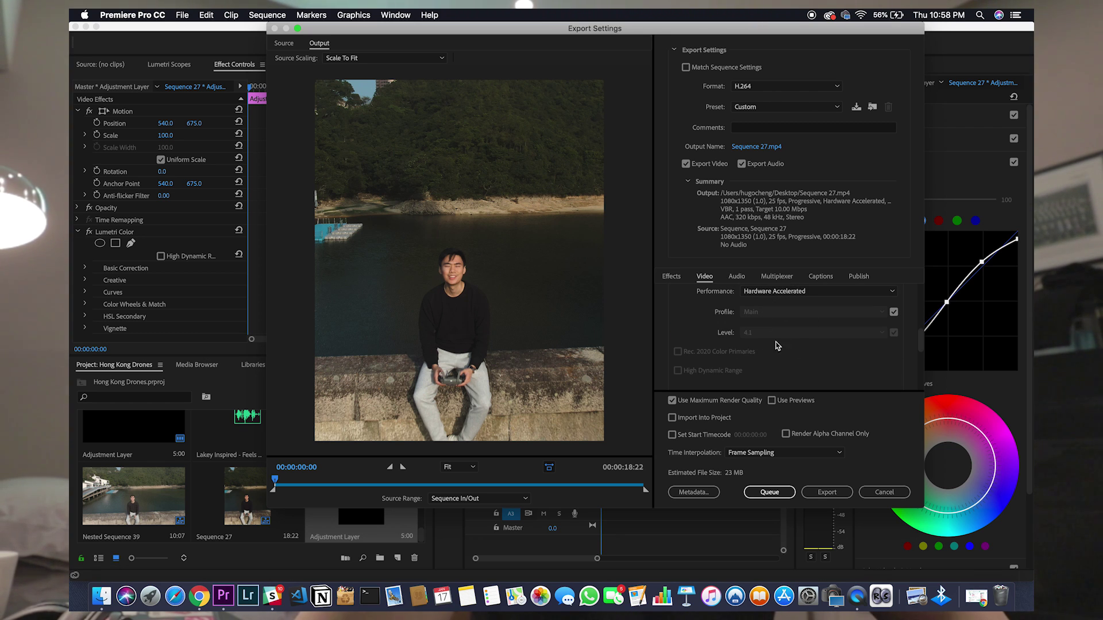
{"action": "scroll", "coordinate": [733, 388], "scroll_direction": "down", "scroll_amount": 3}
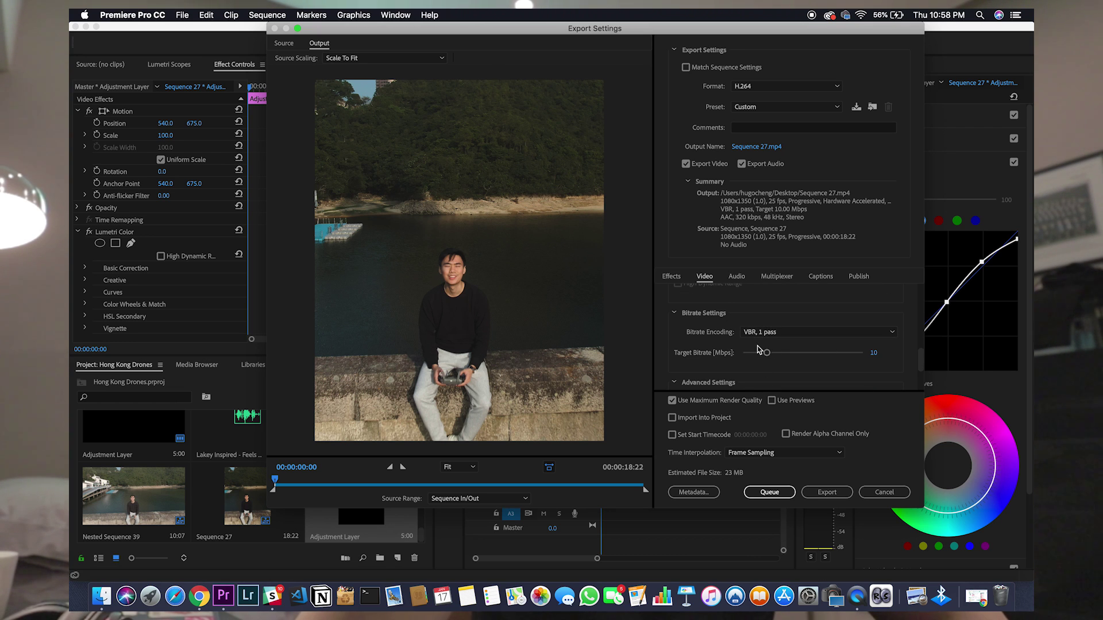
{"action": "left_click", "coordinate": [776, 334]}
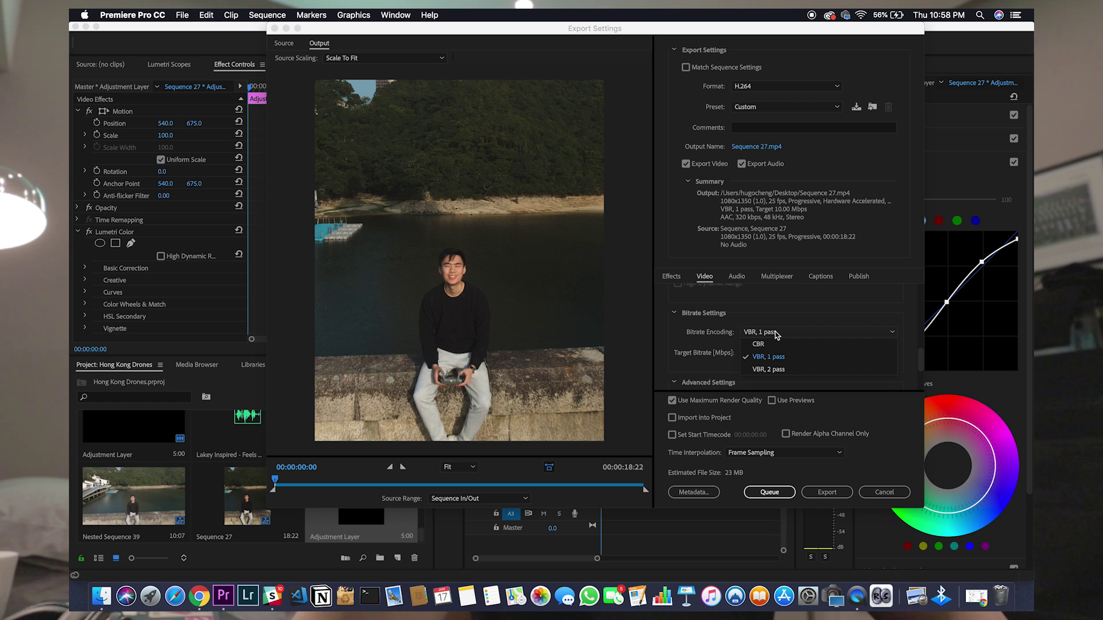
Step: Use VBR, 2 pass bitrate encoding with 8 Mbps target and 8 Mbps maximum bitrate
{"action": "left_click", "coordinate": [767, 369]}
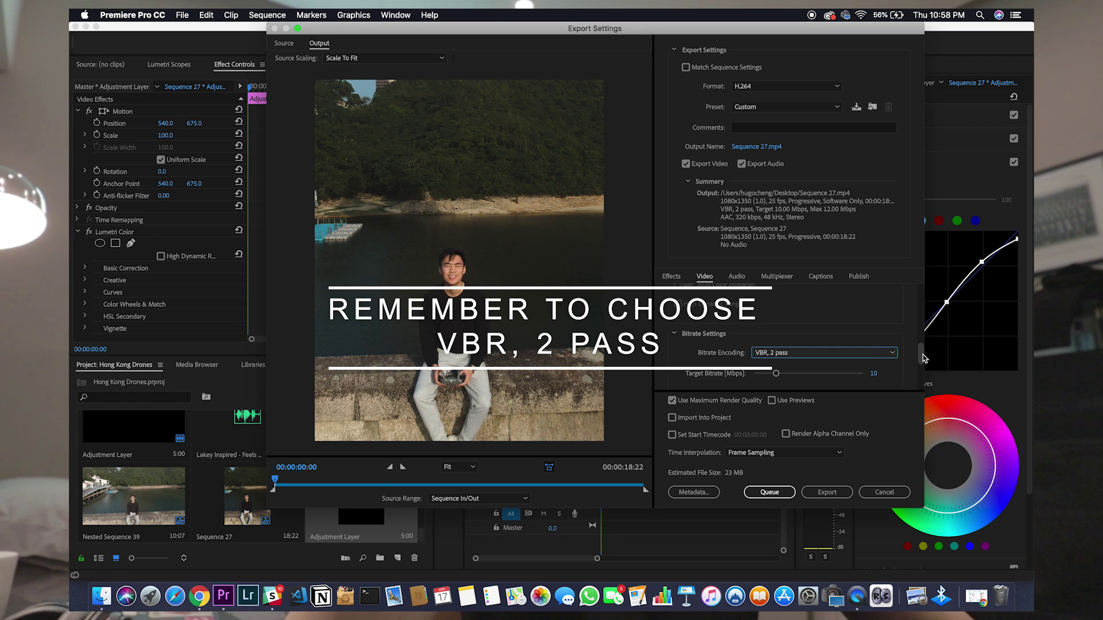
{"action": "scroll", "coordinate": [922, 366], "scroll_direction": "down", "scroll_amount": 3}
{"action": "left_click", "coordinate": [874, 333]}
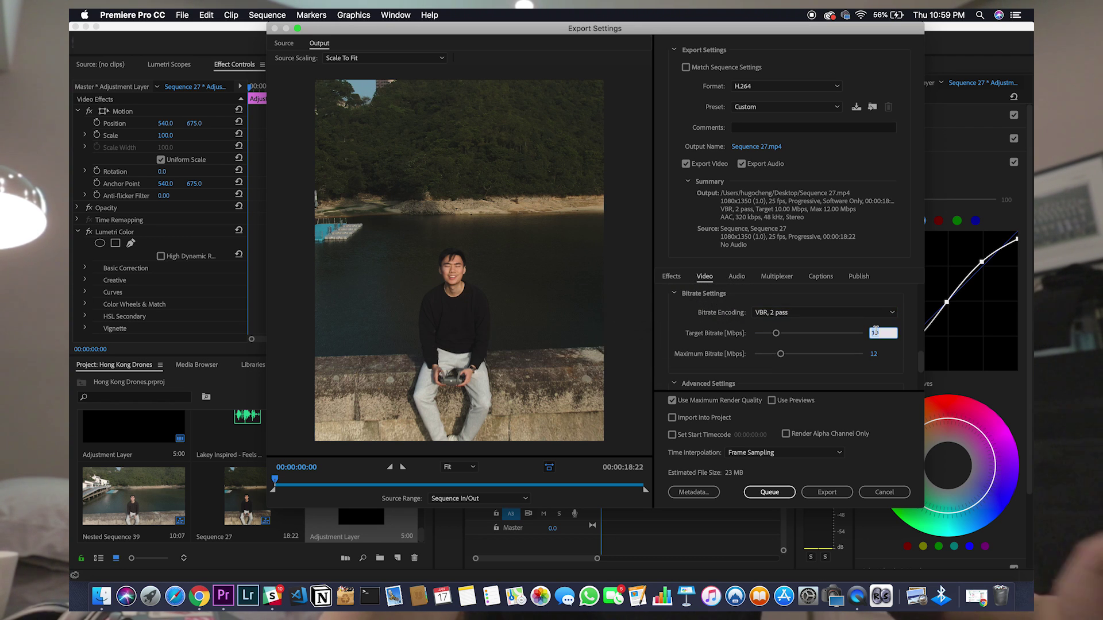
{"action": "type", "text": "8"}
{"action": "left_click", "coordinate": [874, 353]}
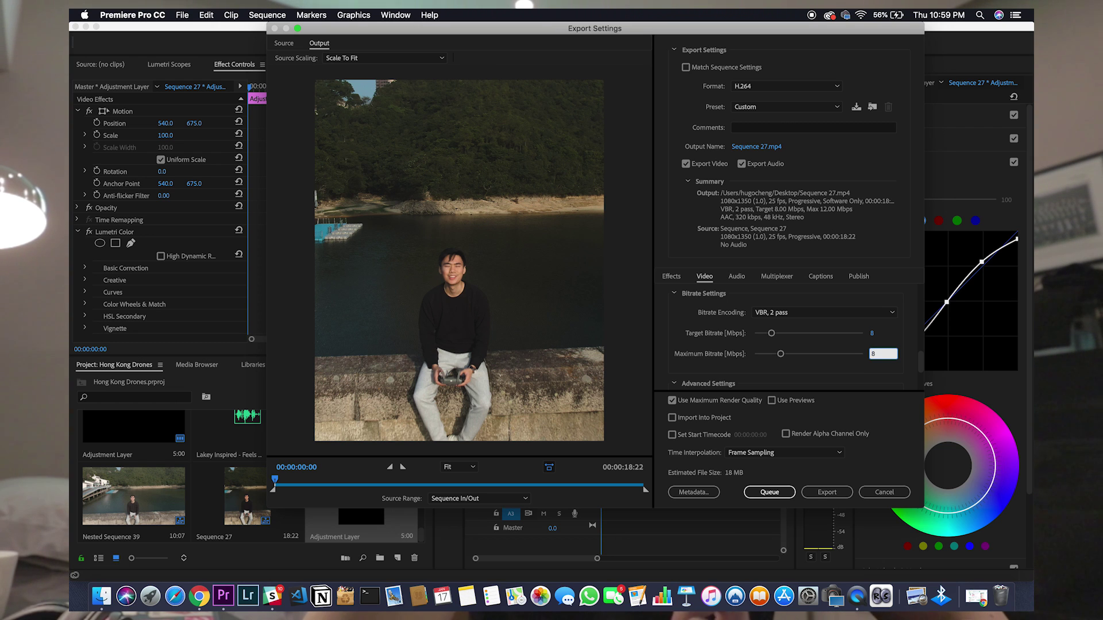
{"action": "type", "text": "8"}
{"action": "key", "text": "Return"}
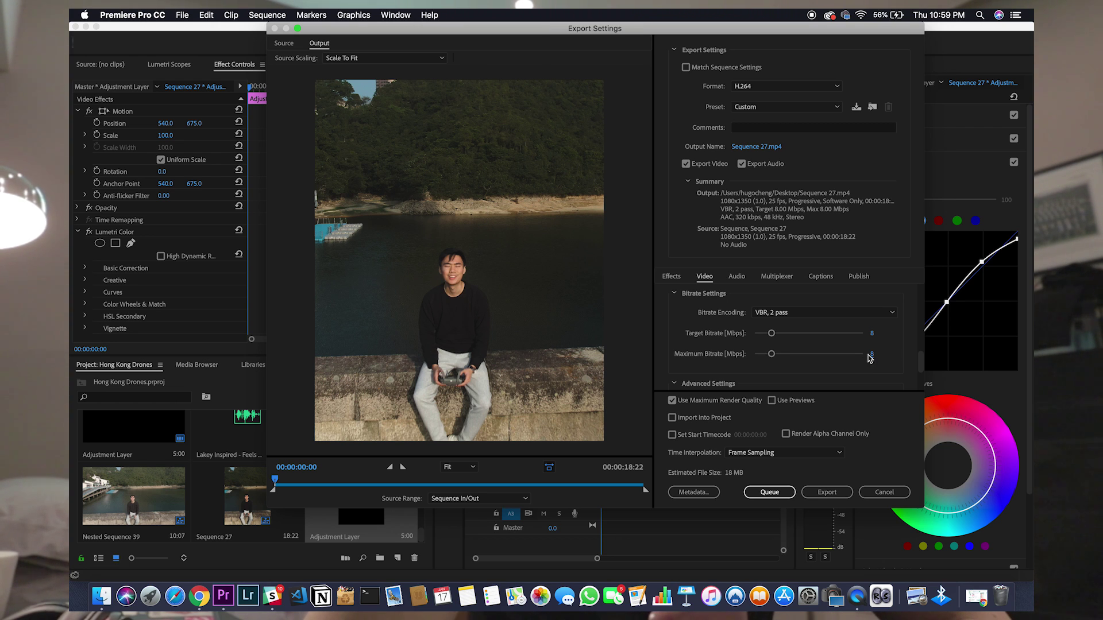
{"action": "left_click_drag", "start_coordinate": [920, 364], "coordinate": [920, 385]}
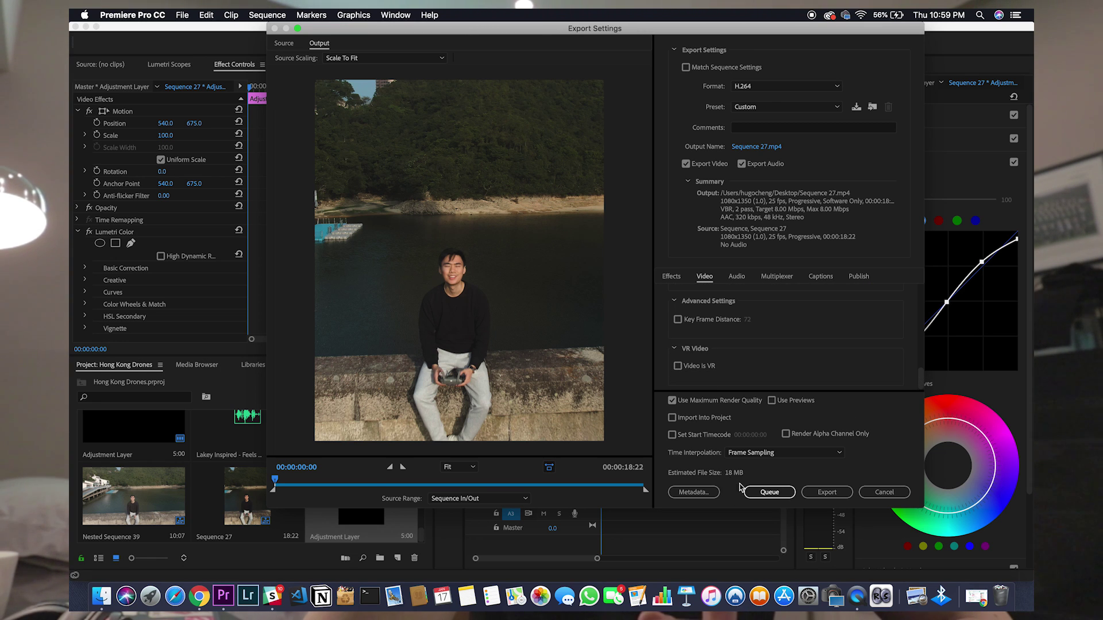